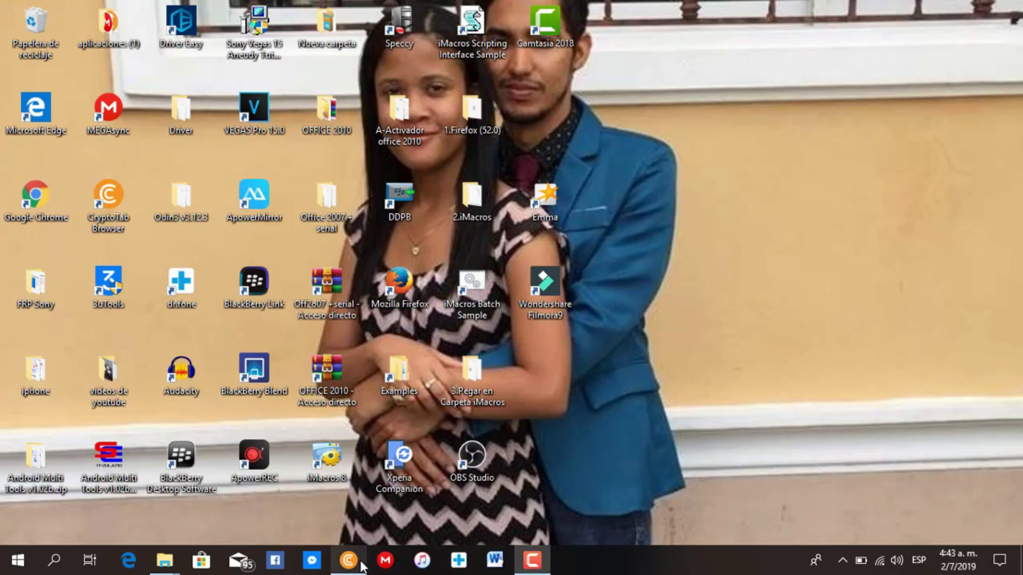
Restore the browser window showing the YouTube video page from the taskbar
click(363, 565)
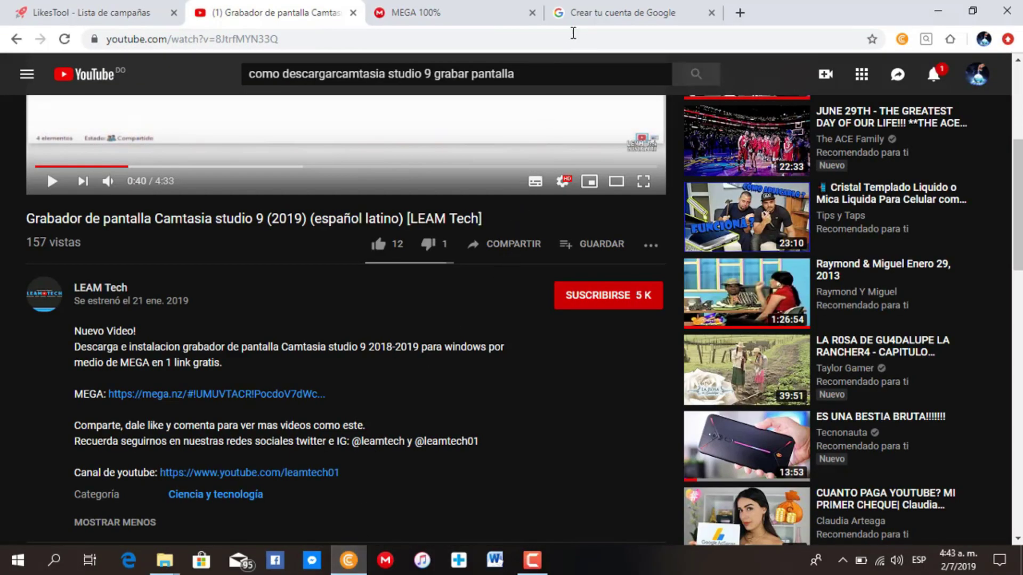
Switch to the 'Crear tu cuenta de Google' tab and retry the expired sign-up session
click(585, 16)
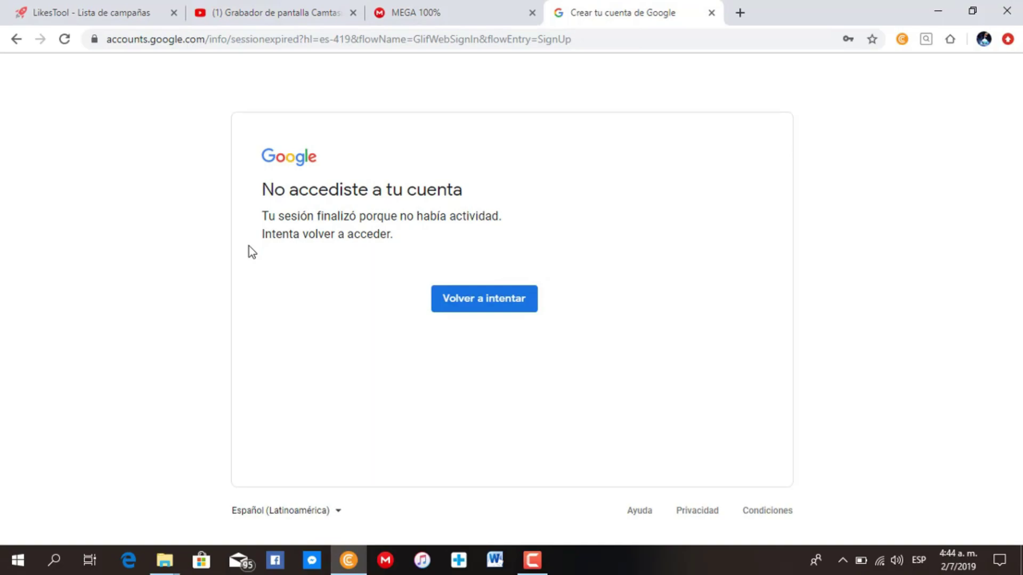
click(493, 309)
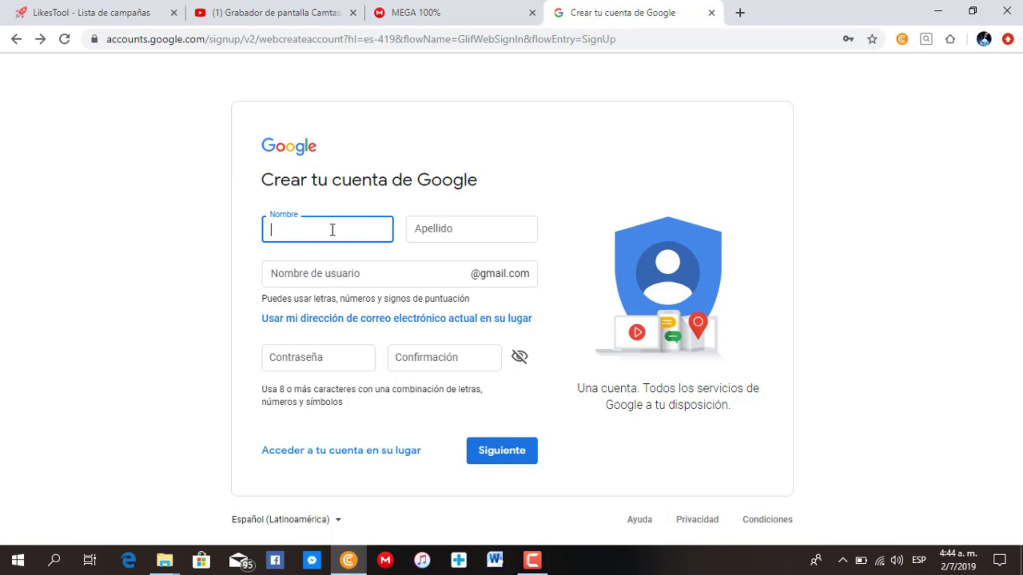
Enter the first name, surname, chosen Gmail username, and the password plus its confirmation
text(samuel)
click(434, 227)
text(ce)
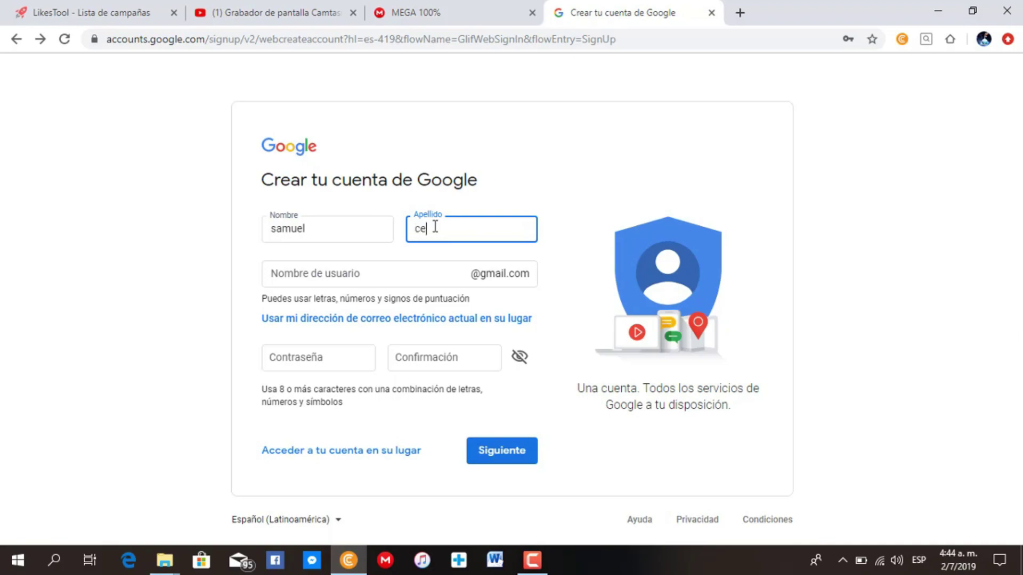
text(lular)
click(427, 271)
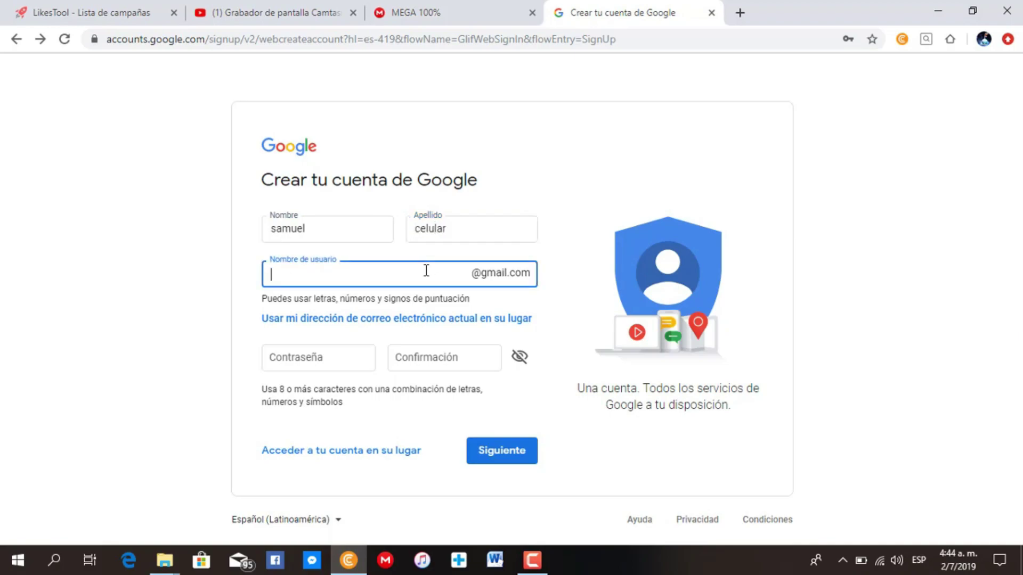
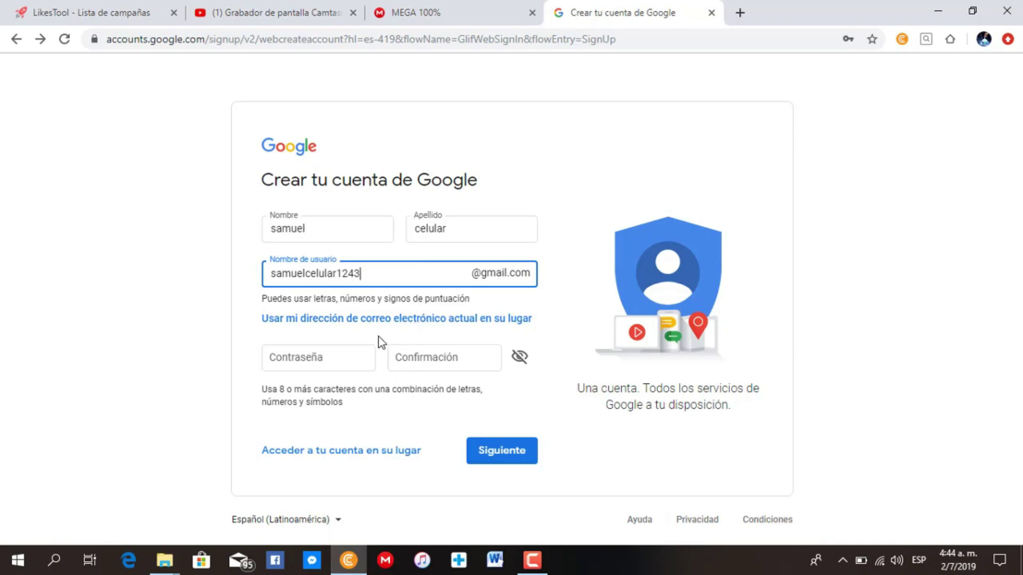
click(350, 357)
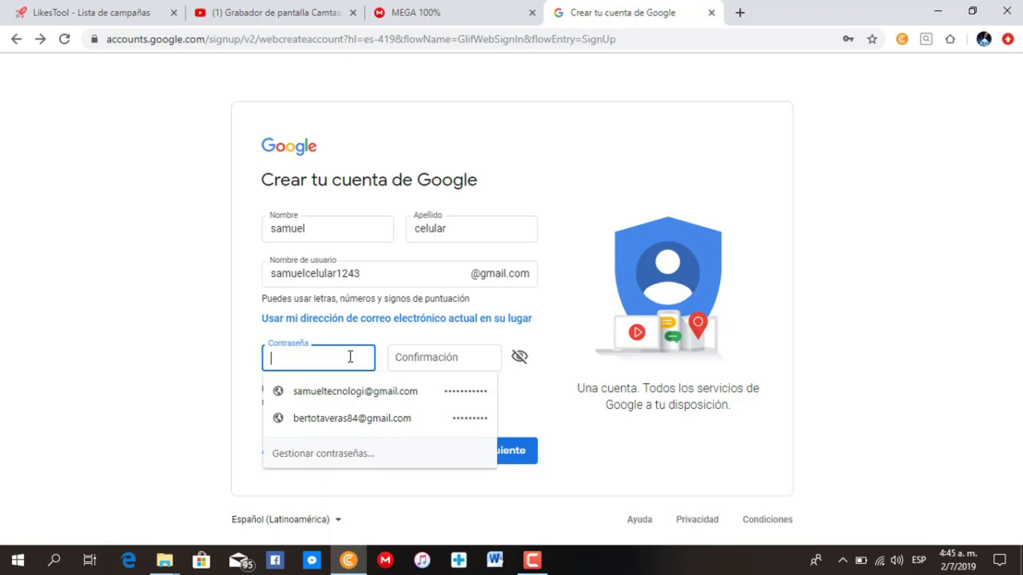
text(•••••••••••)
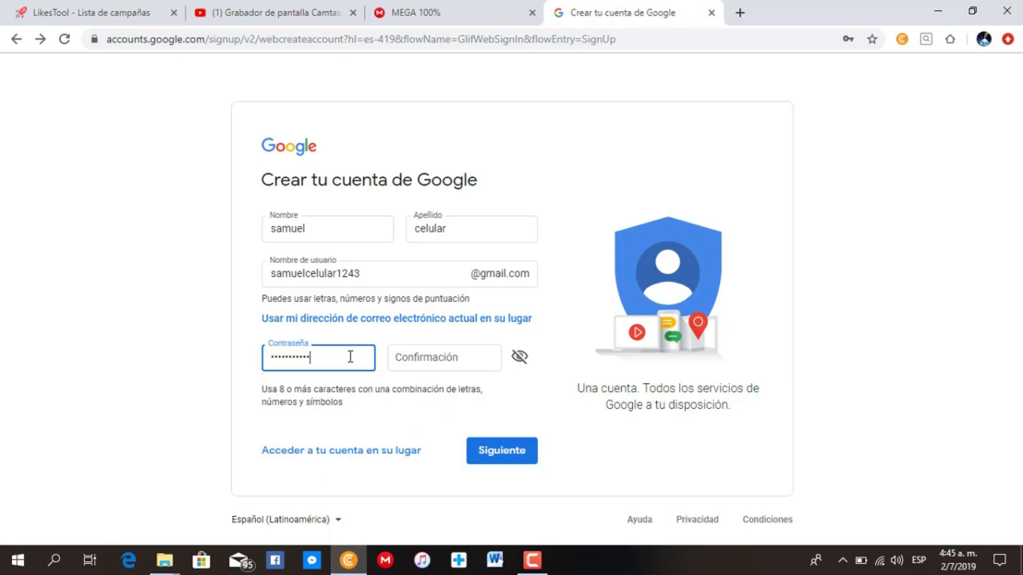
click(424, 357)
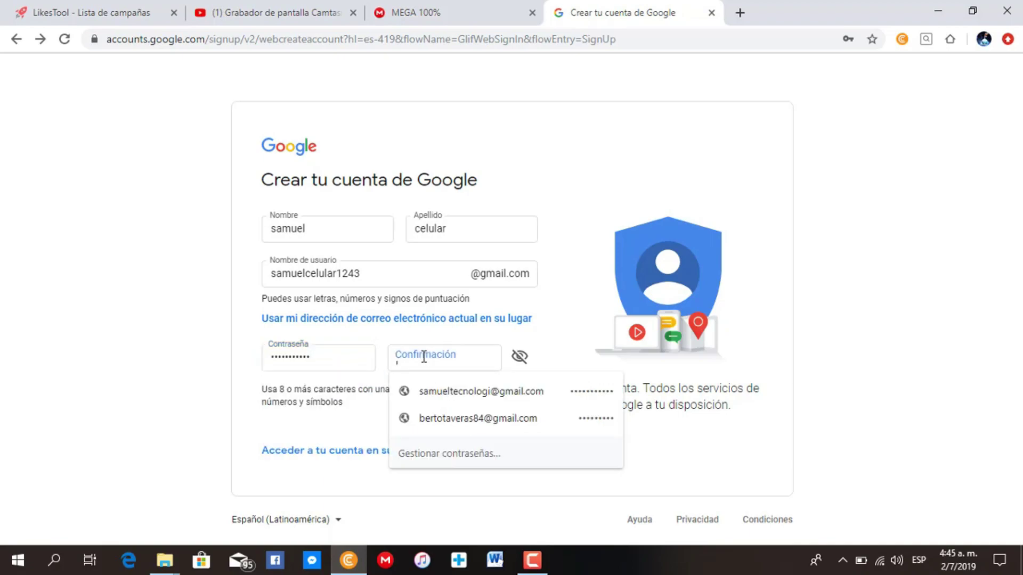
text(••••)
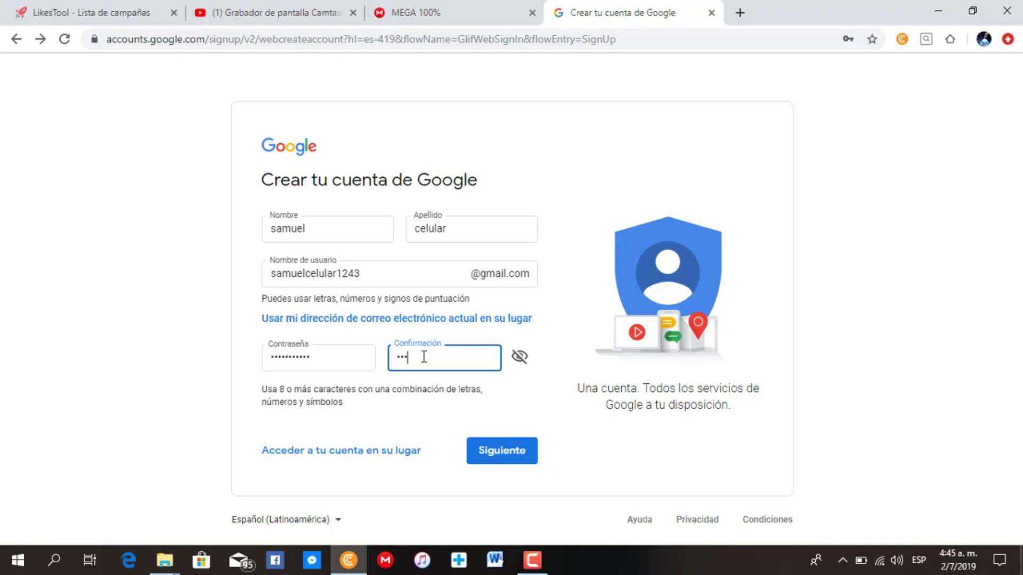
text(••••••••)
Submit the first step, then enter a phone number and a recovery e-mail address
click(503, 452)
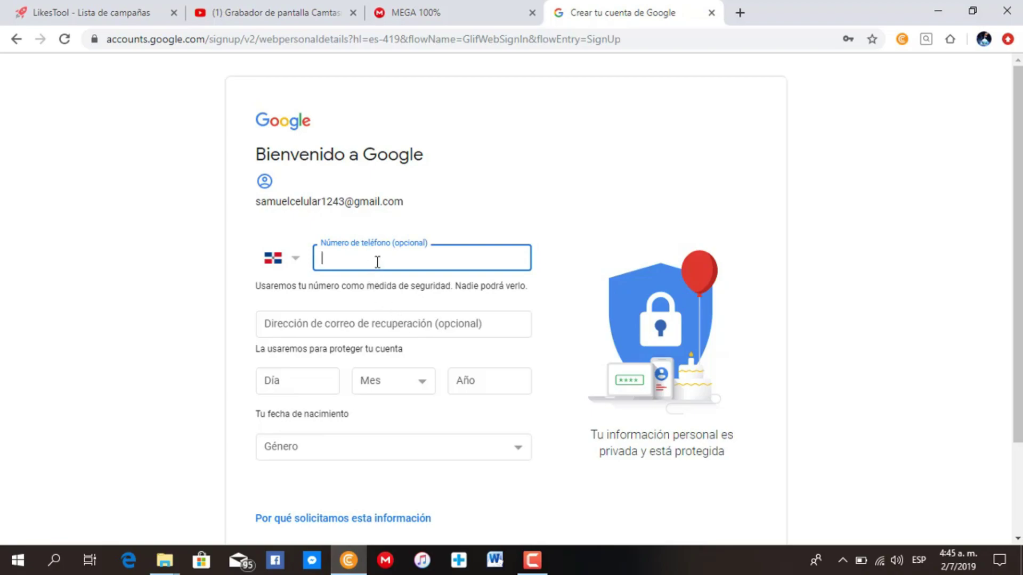
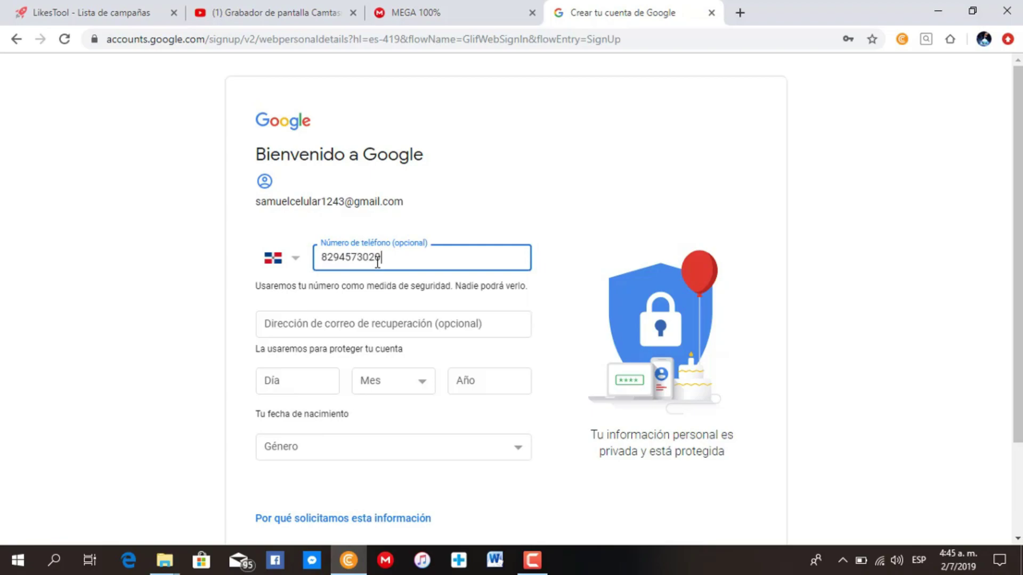
click(382, 321)
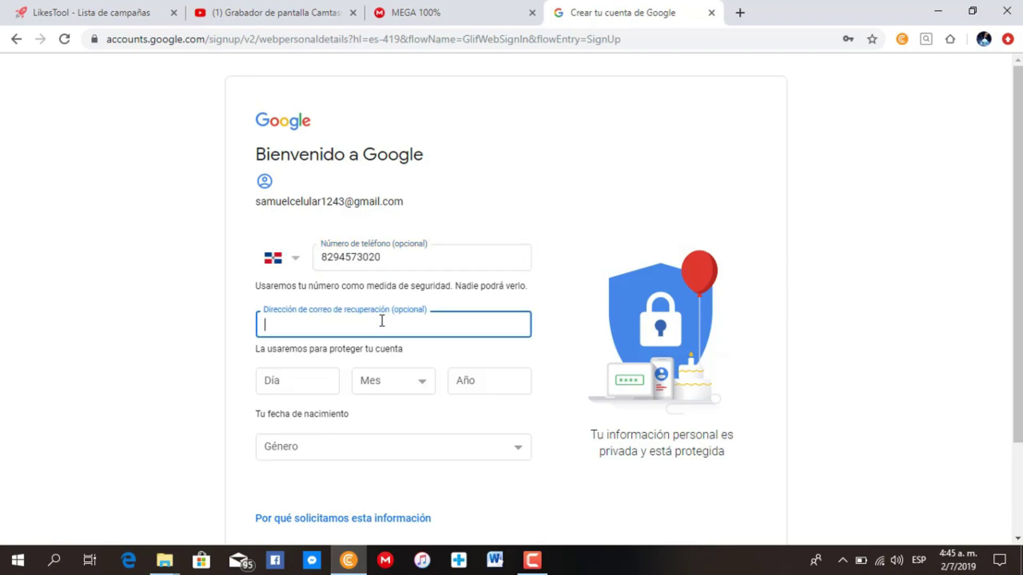
click(318, 382)
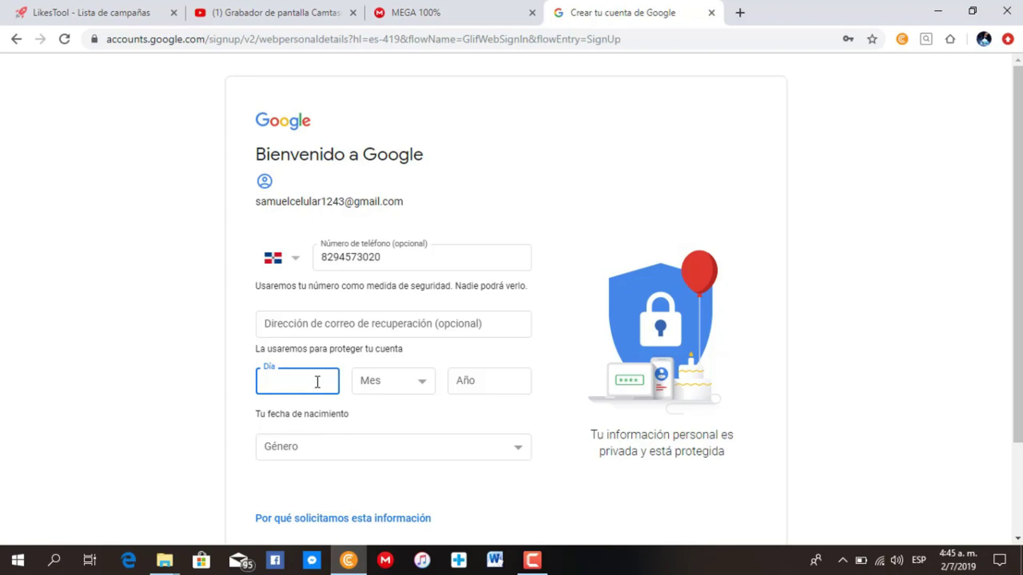
click(329, 325)
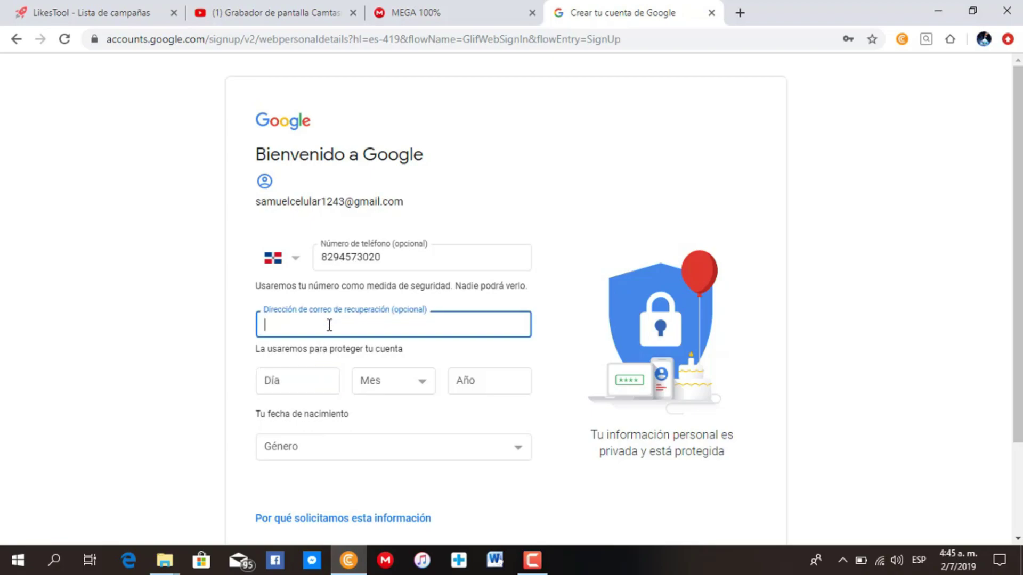
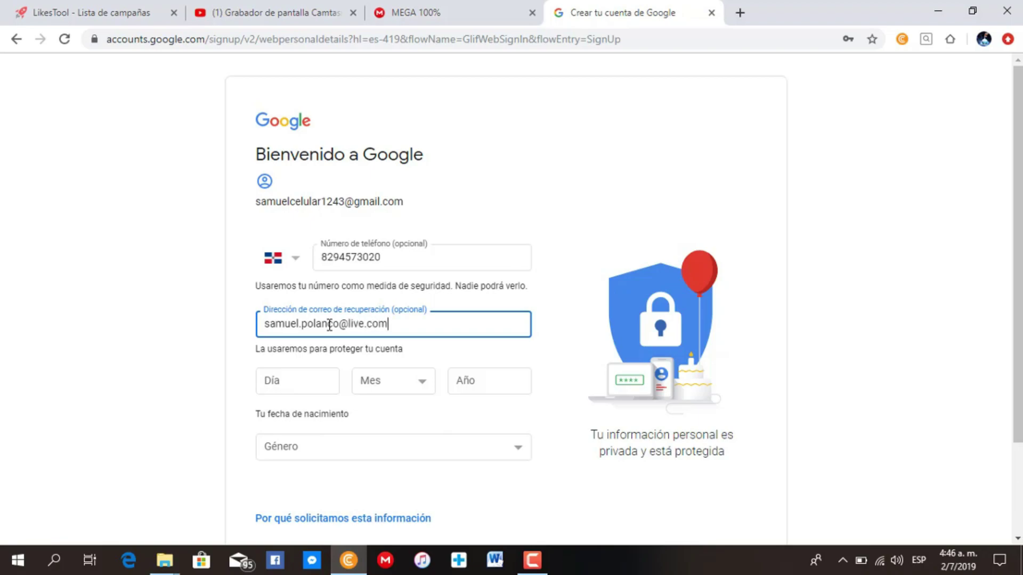
Set the birth date to 06 Junio 1995 and the gender to Hombre
click(311, 384)
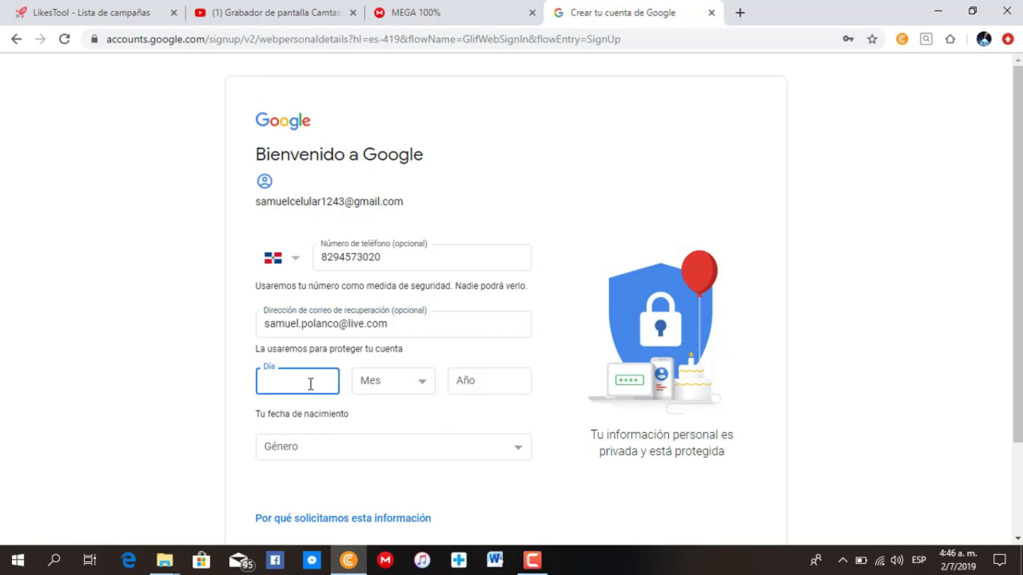
text(06)
click(422, 384)
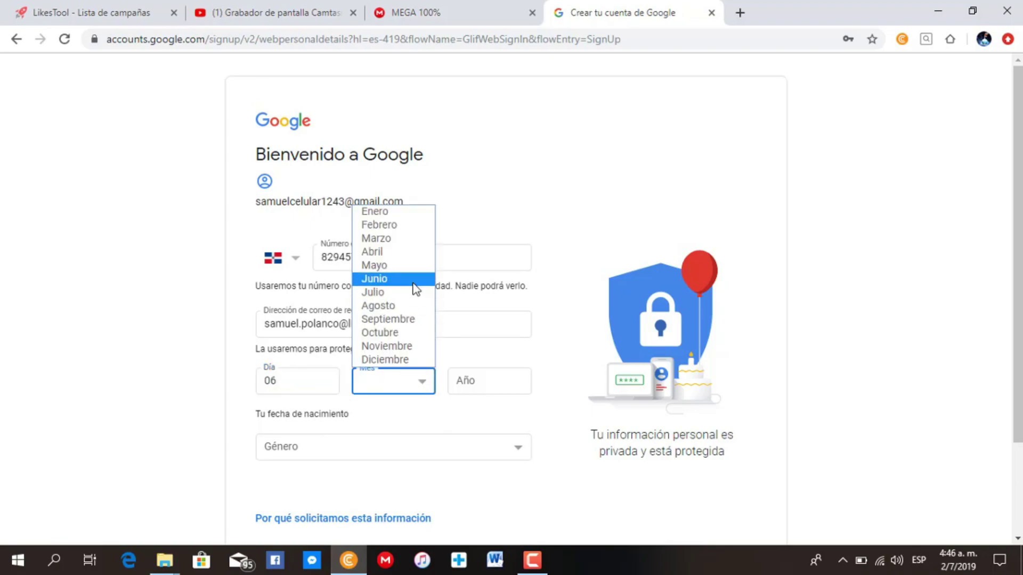
click(416, 289)
click(474, 377)
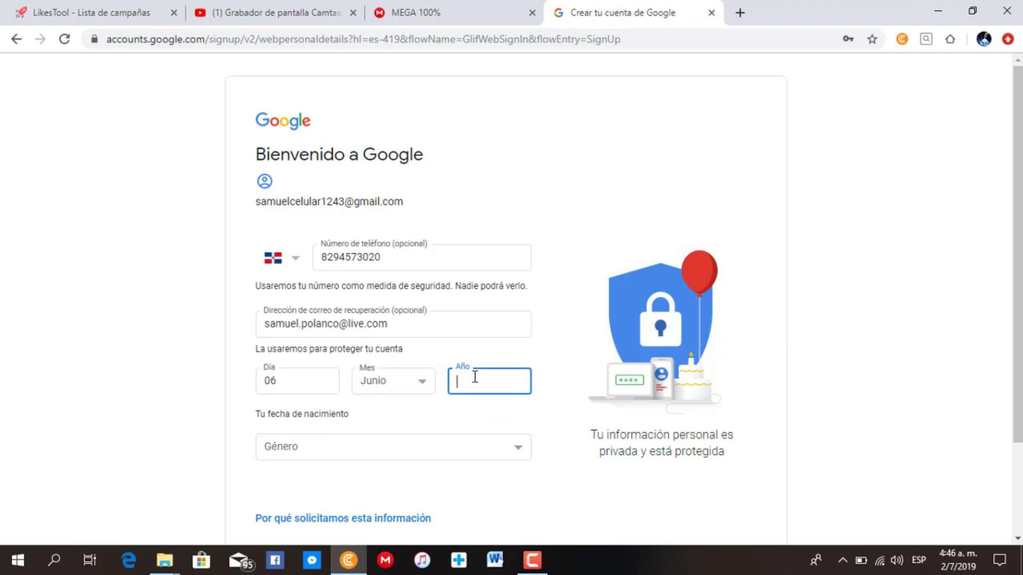
text(1995)
click(518, 452)
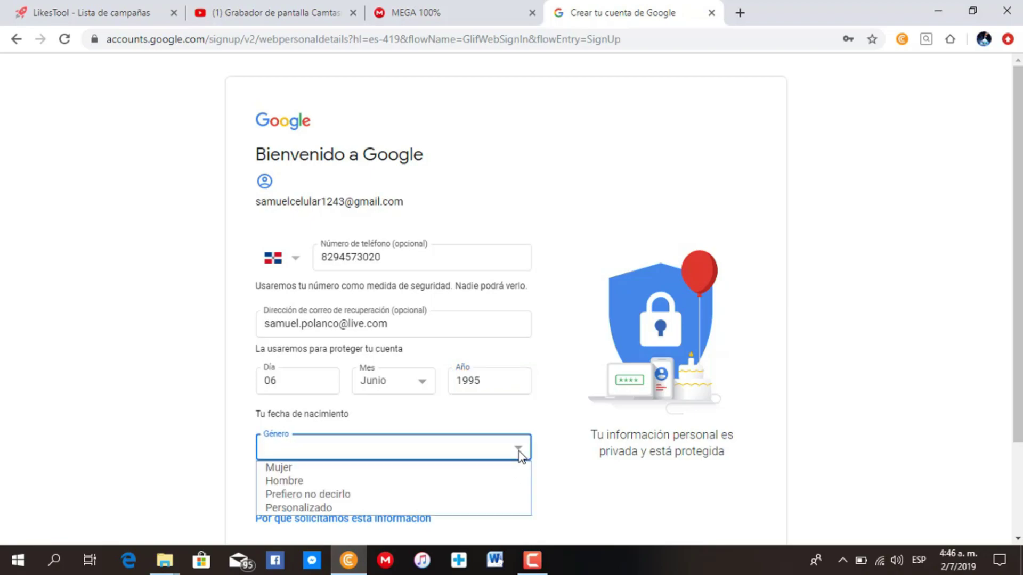
click(391, 482)
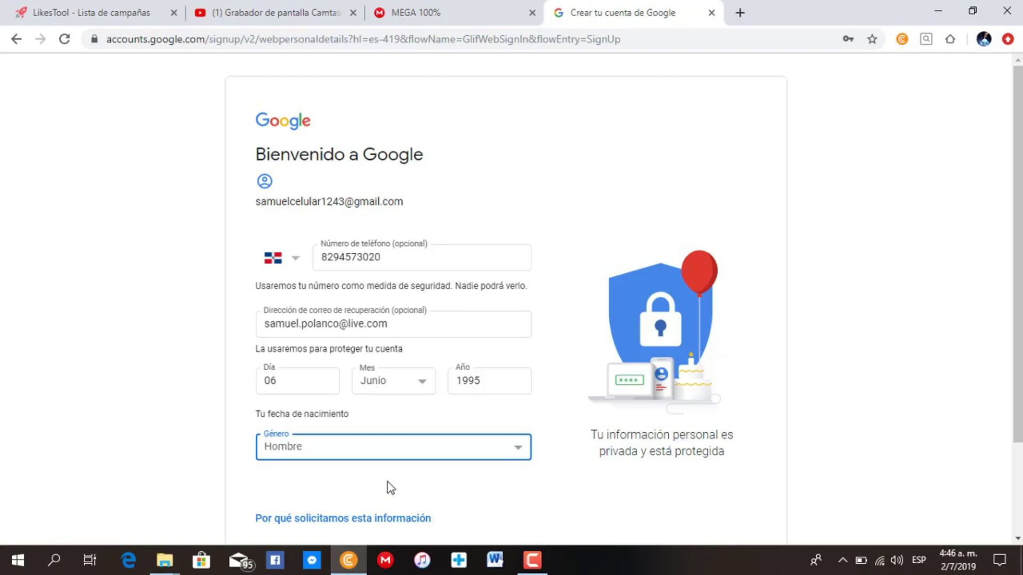
drag(1018, 293, 1018, 368)
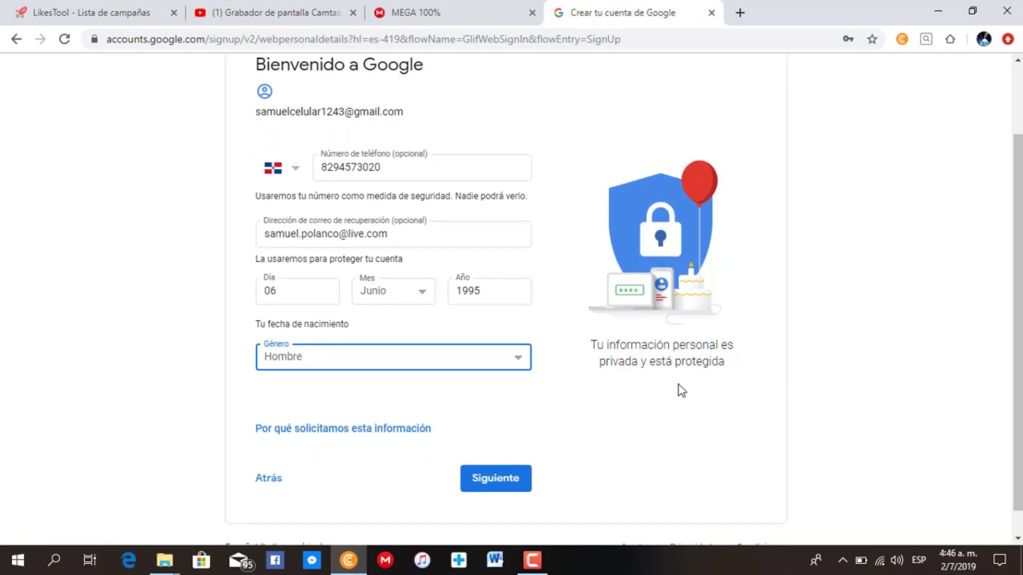
Submit the personal details, skip phone verification, and accept the Privacidad y condiciones terms
click(499, 484)
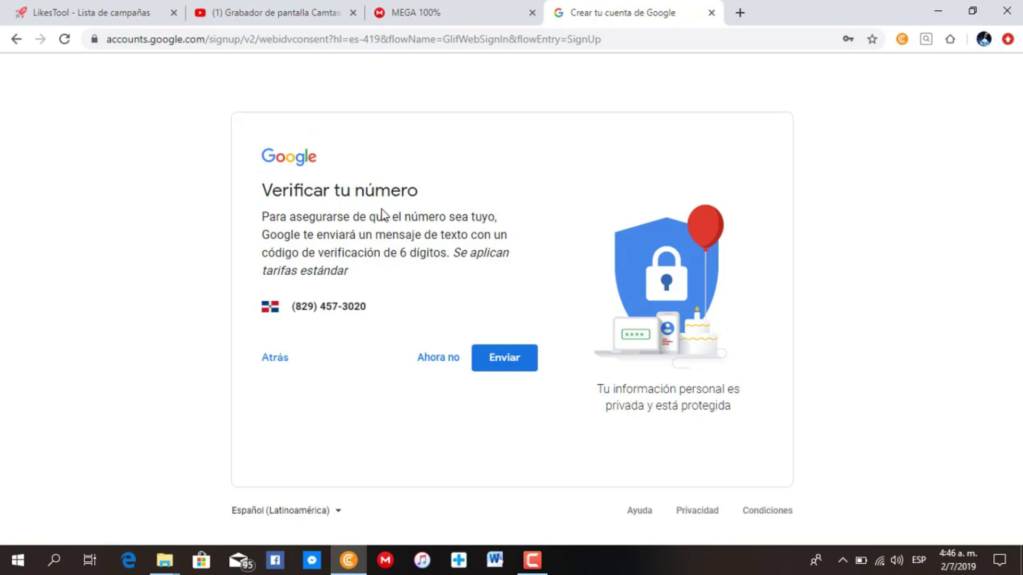
click(432, 363)
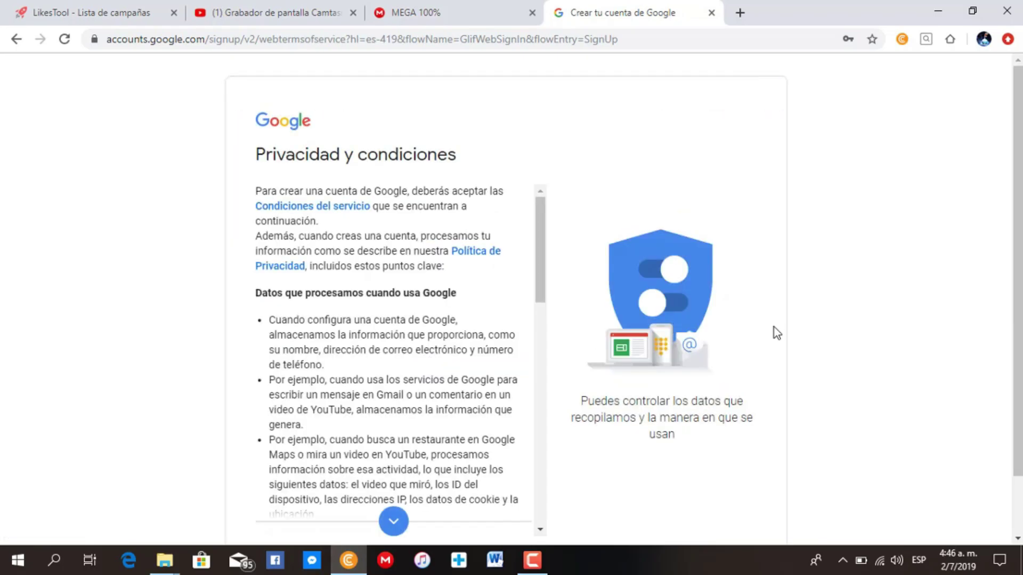
scroll(576, 417, down, 2)
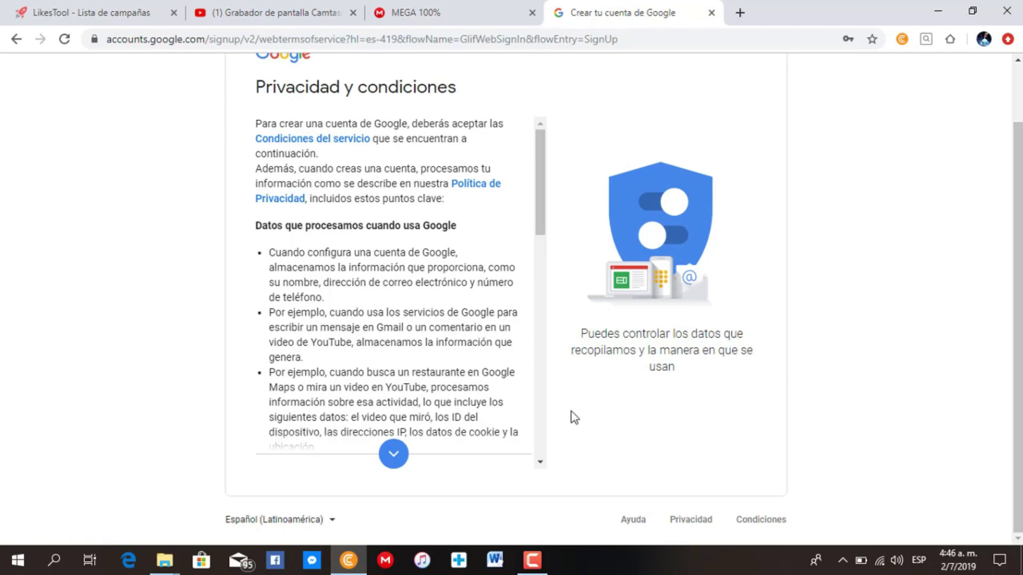
click(390, 457)
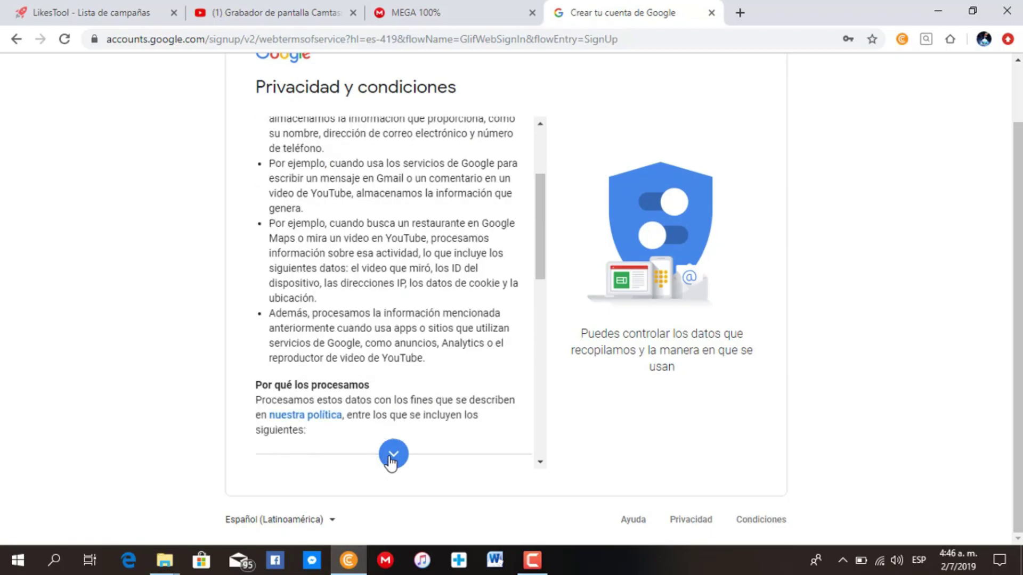
click(391, 457)
click(394, 456)
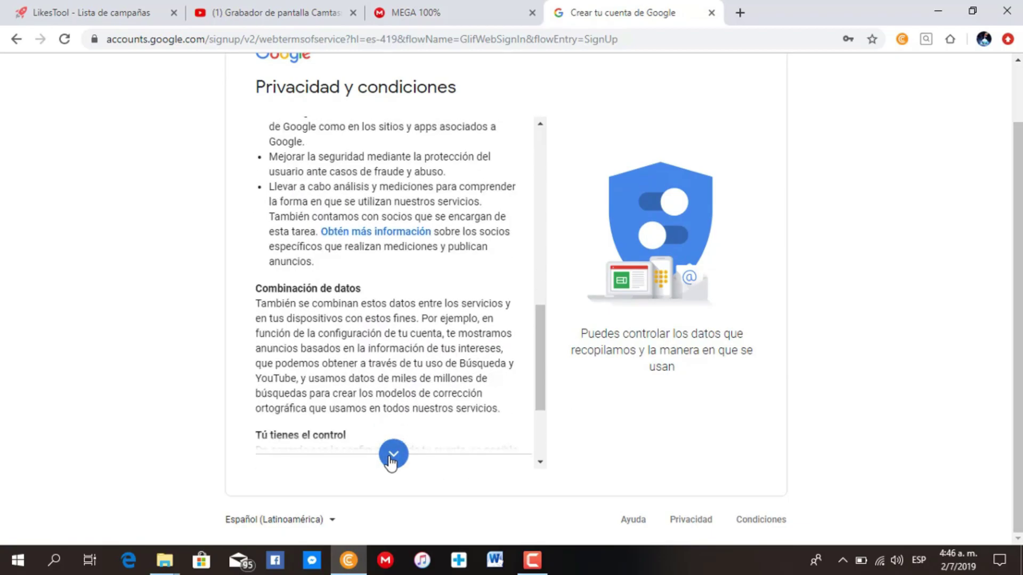
click(391, 458)
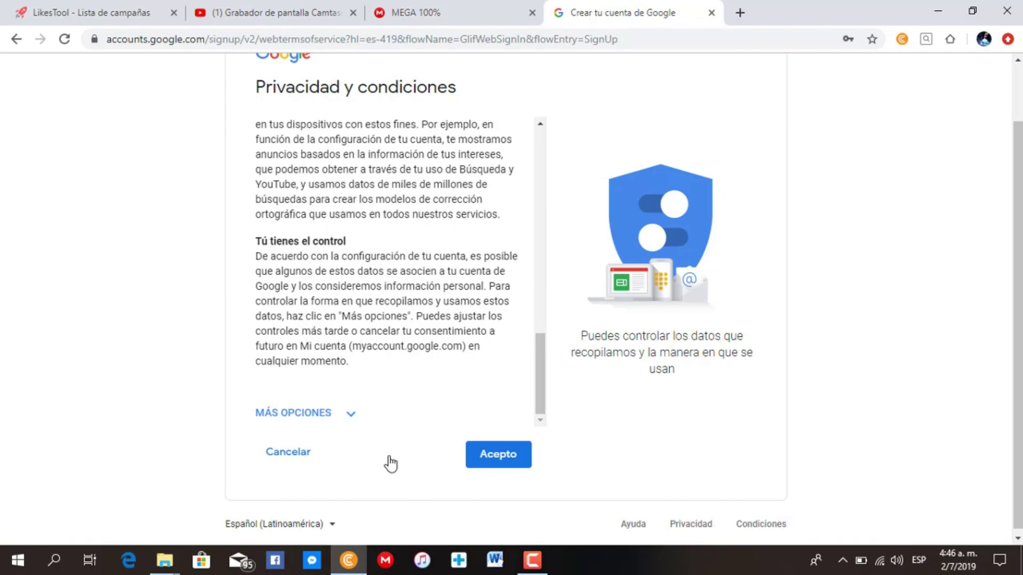
click(503, 456)
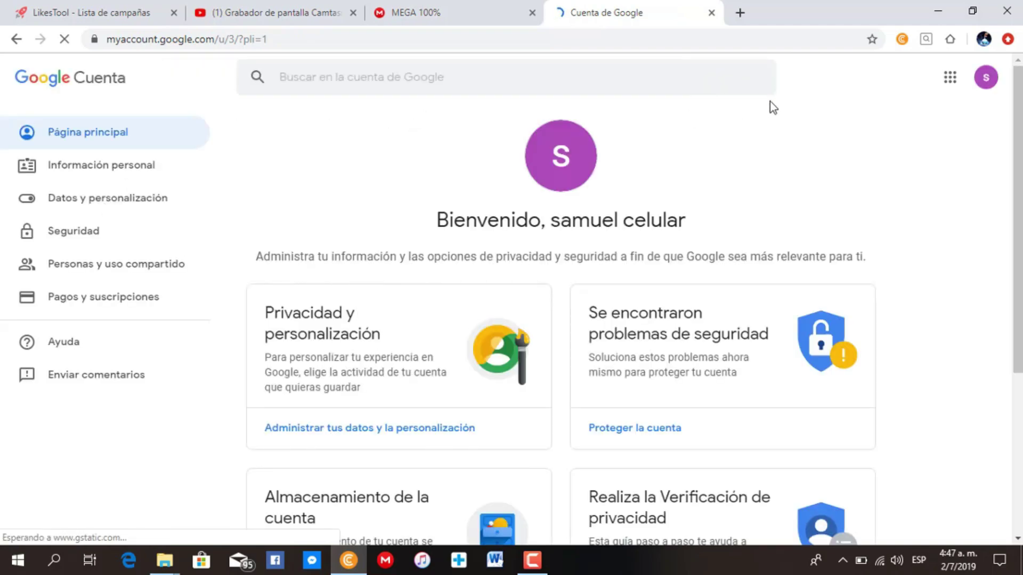
Open Gmail from the Google apps grid and dismiss the welcome and Elegir una vista dialogs
click(950, 77)
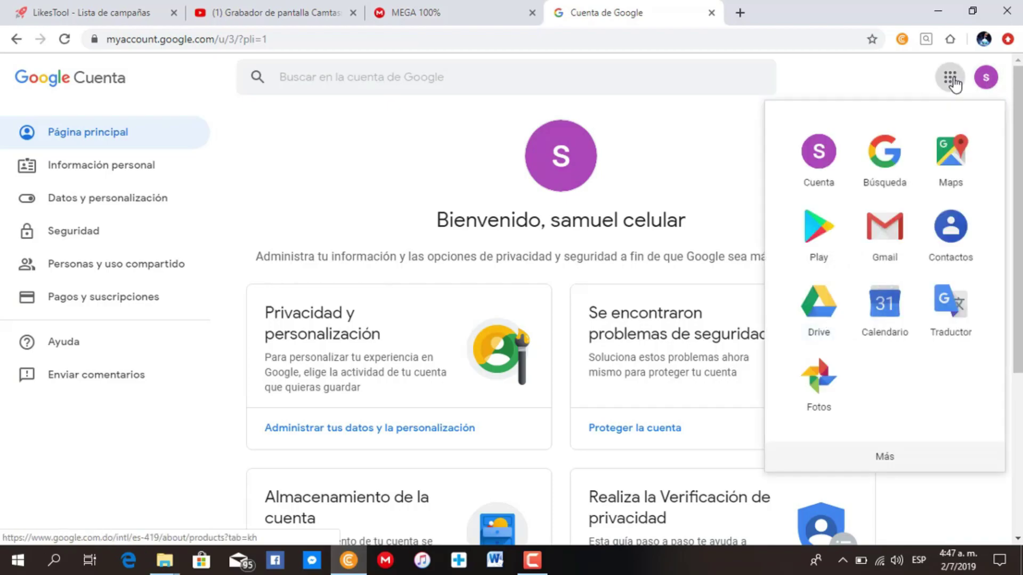
click(898, 238)
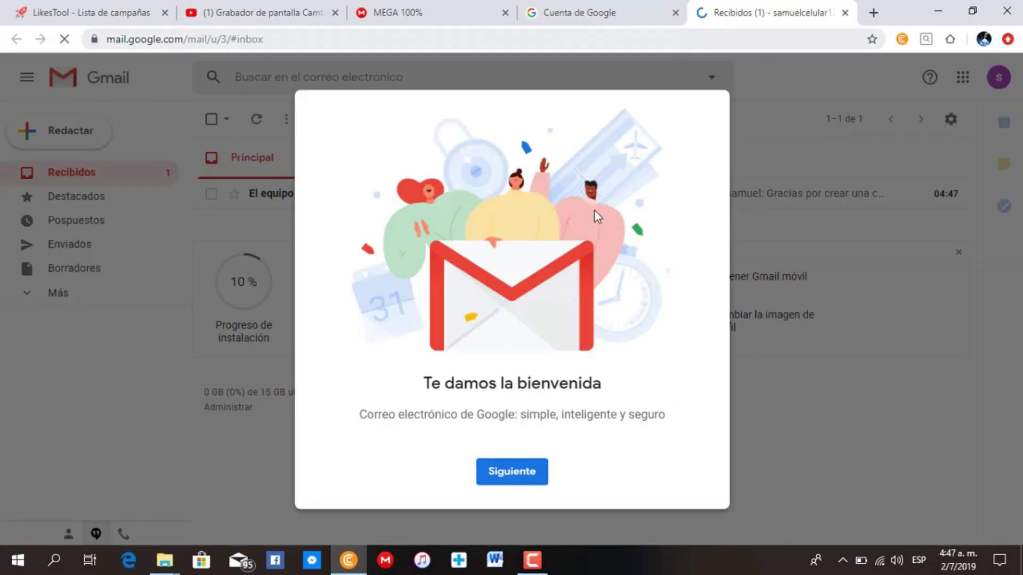
click(520, 465)
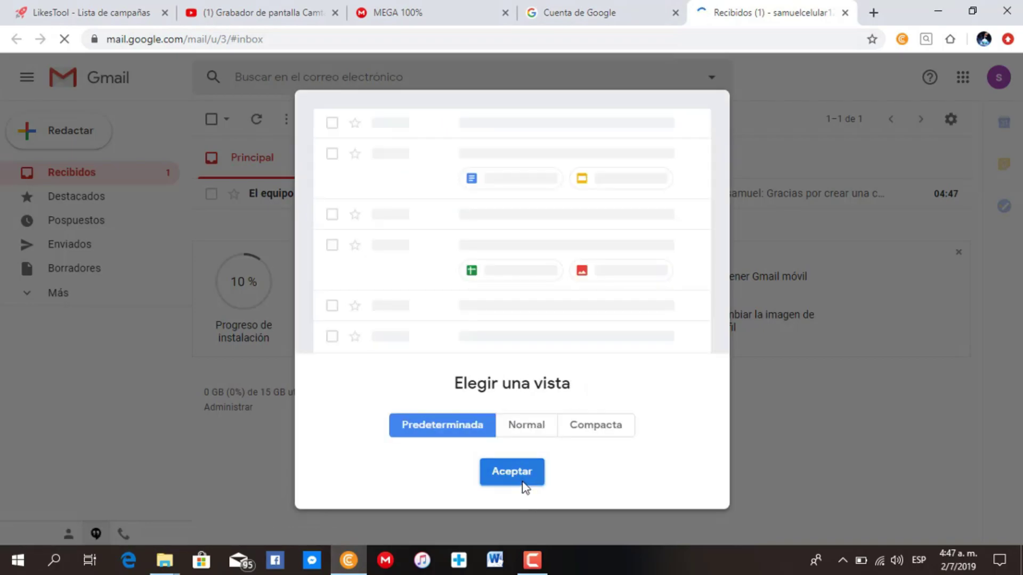
click(512, 472)
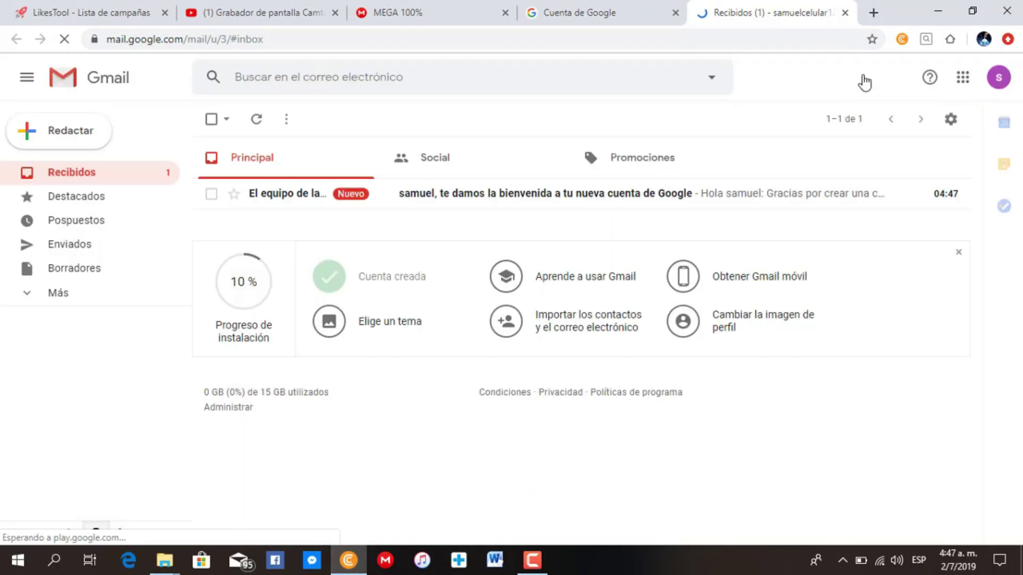
Minimize the browser to show the desktop and try launching iTunes from the taskbar
click(940, 11)
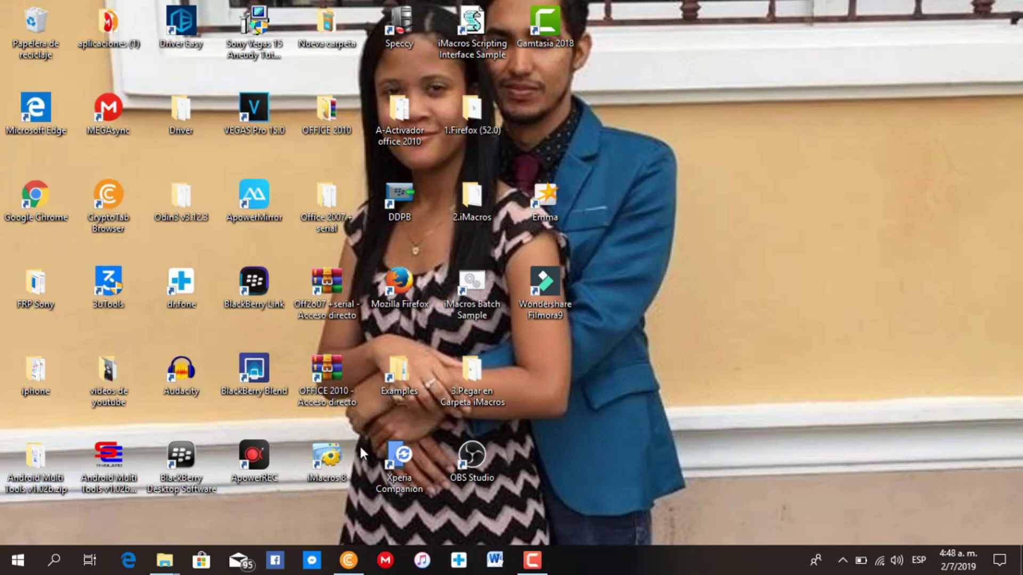
click(417, 569)
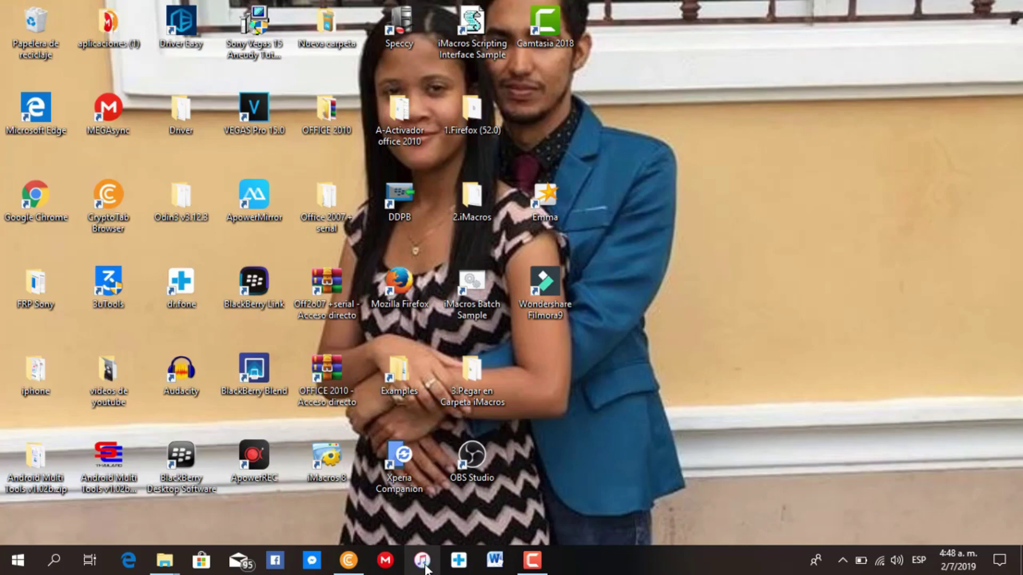
Launch iTunes from the taskbar and let the Tienda store page load
click(427, 564)
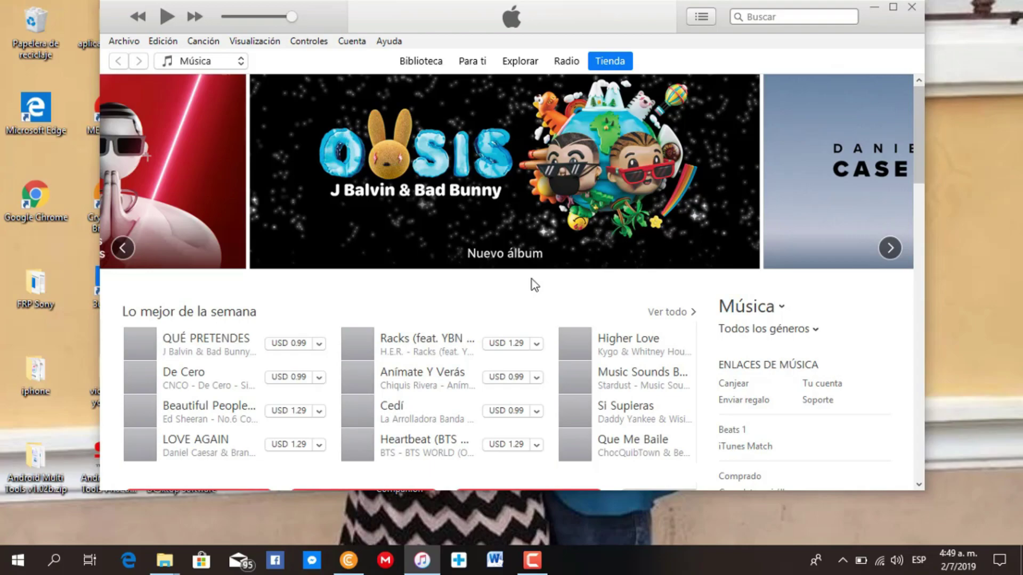
Choose Cuenta > Iniciar sesión… and pick Crear nuevo ID de Apple in the sign-in dialog
click(353, 42)
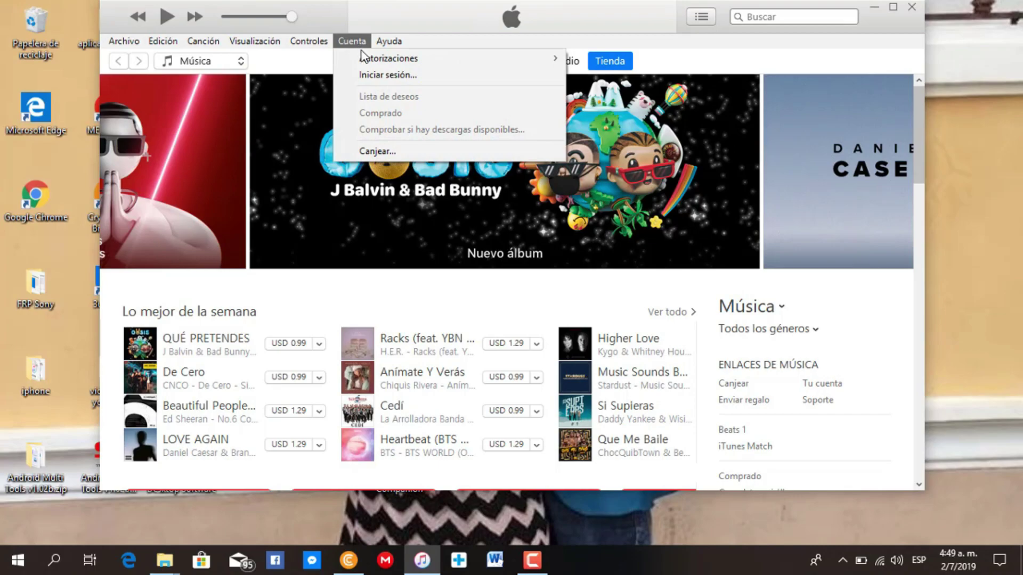
click(378, 75)
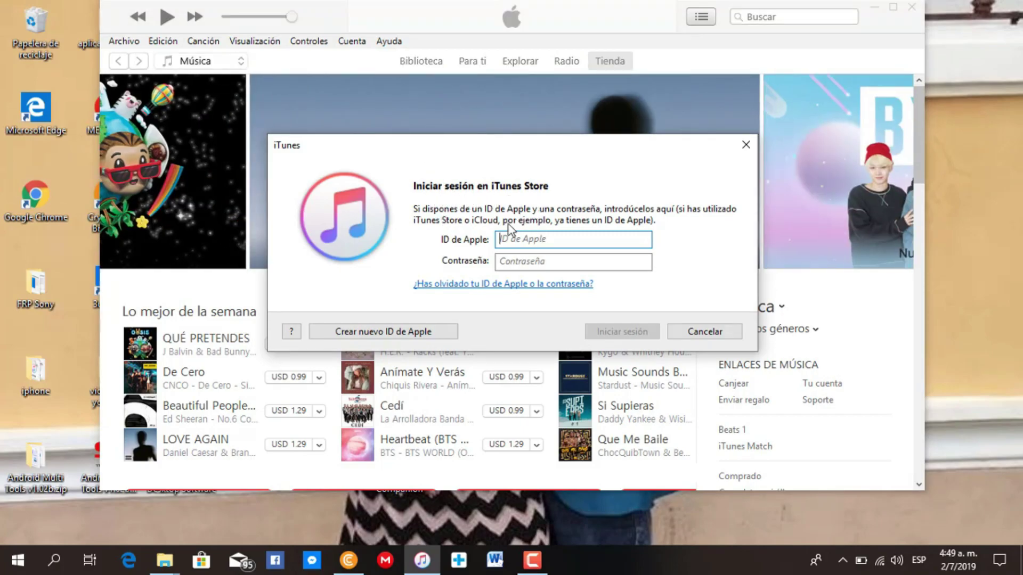
click(408, 333)
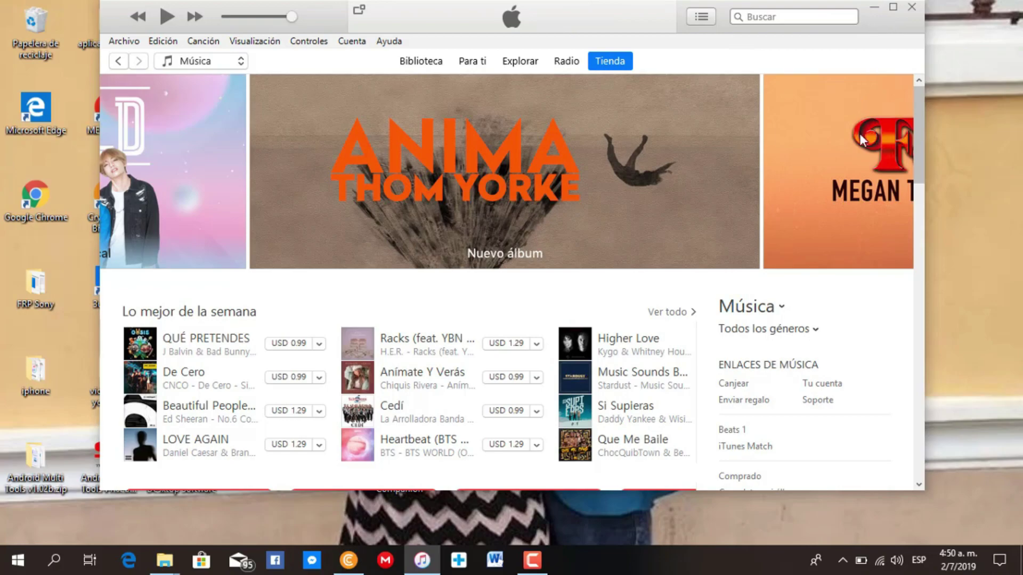
Enter the new Gmail address and password twice in Crear Apple ID, and accept the Términos y condiciones
drag(880, 24, 855, 142)
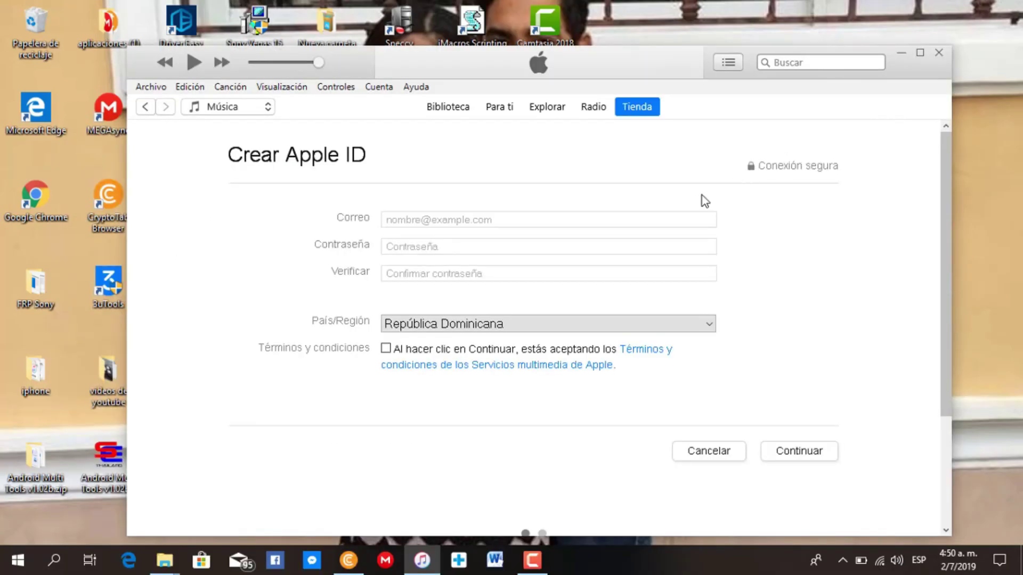
click(626, 220)
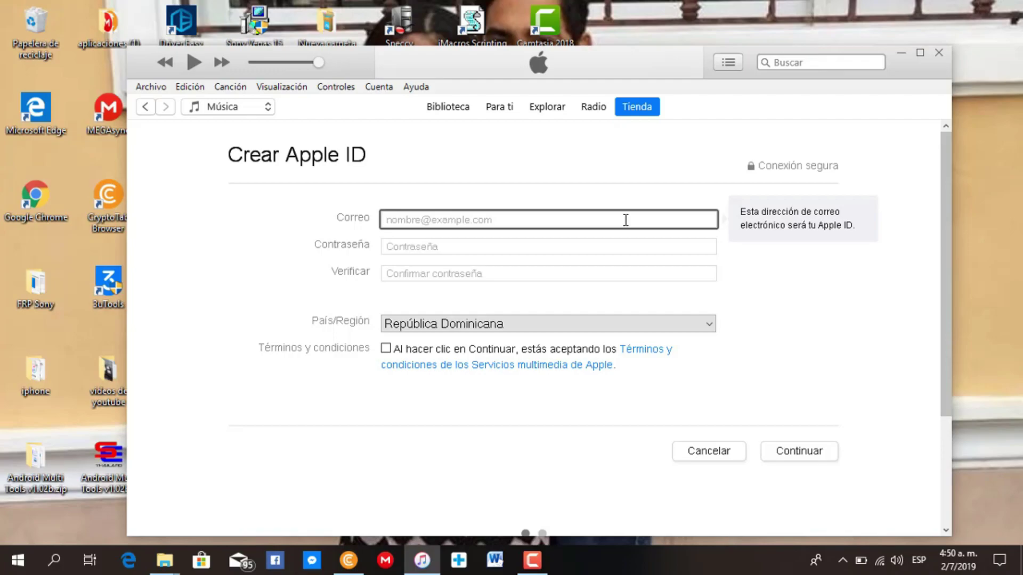
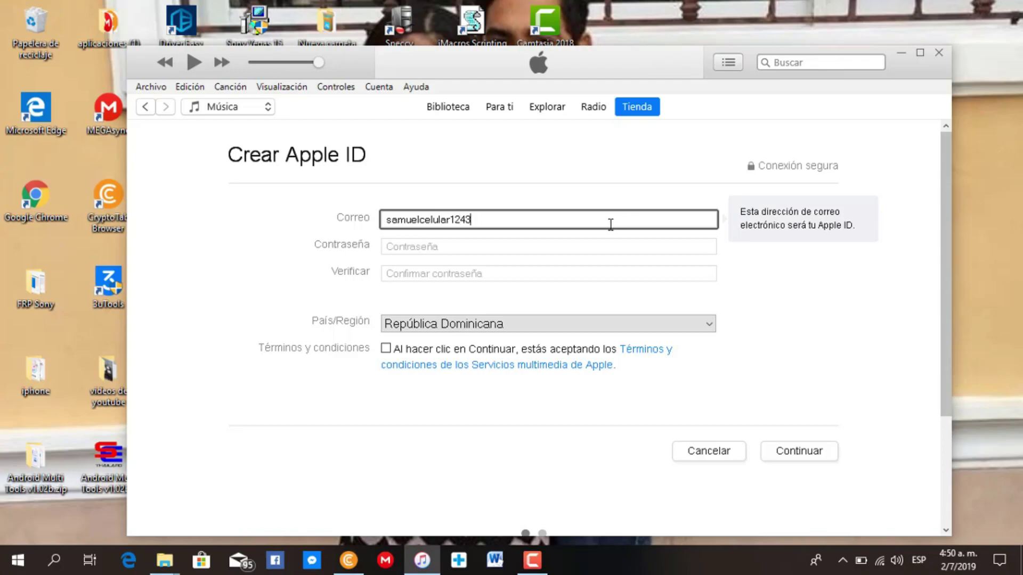
click(567, 248)
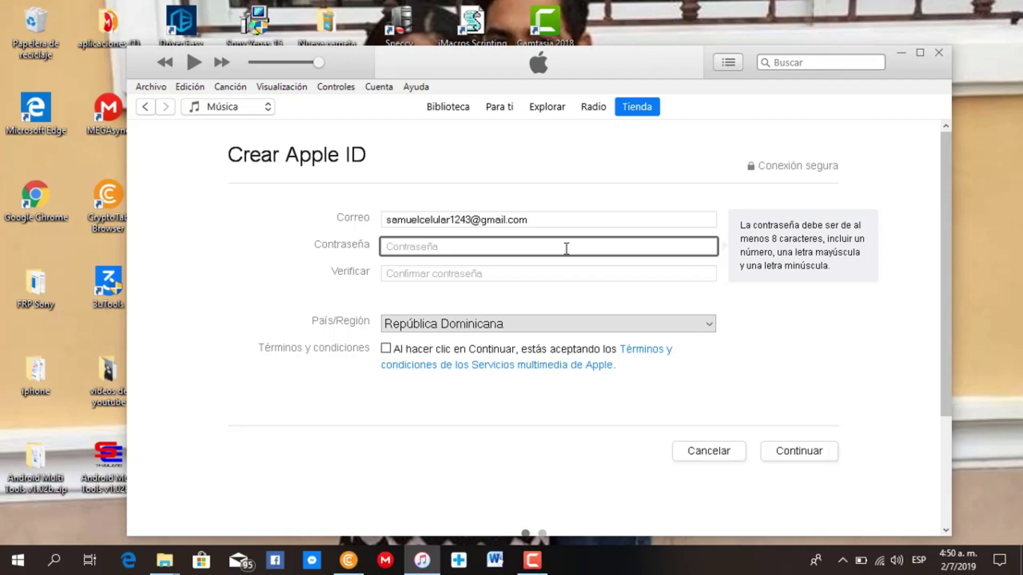
text(•)
text(••••••••)
click(555, 276)
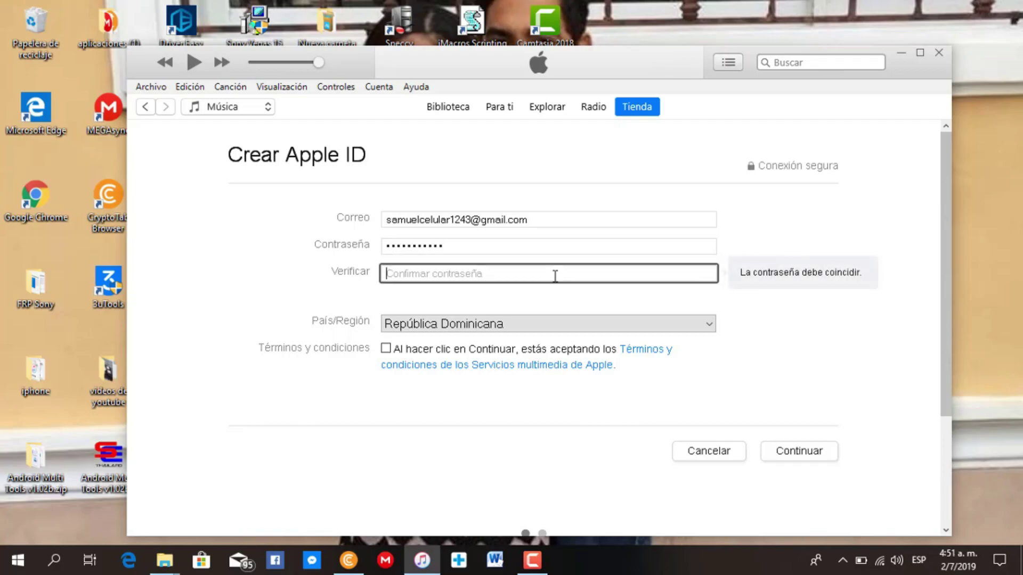
text(•••••••••••)
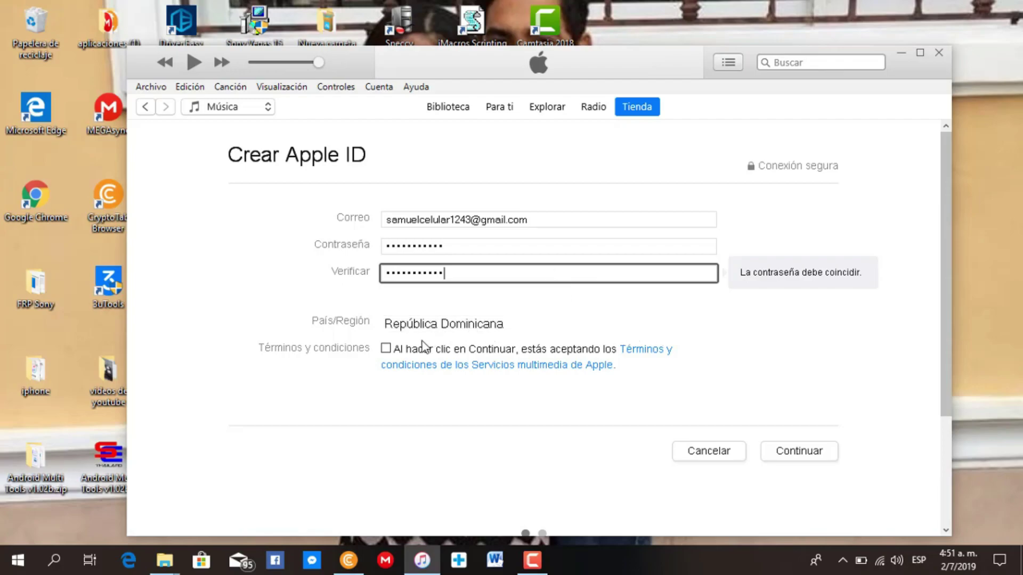
click(382, 348)
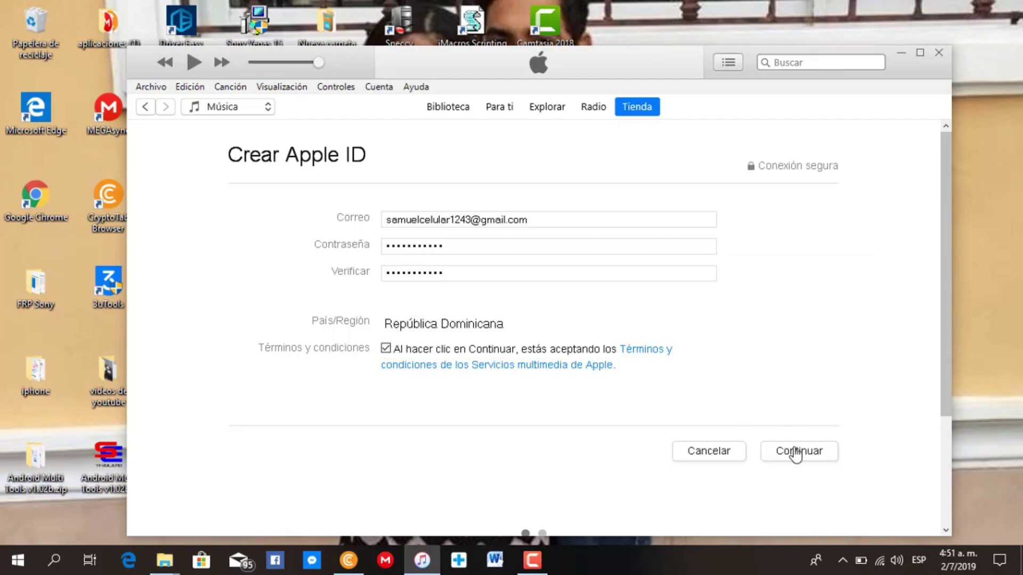
Continue to the personal information page and enter the first and last name
click(797, 454)
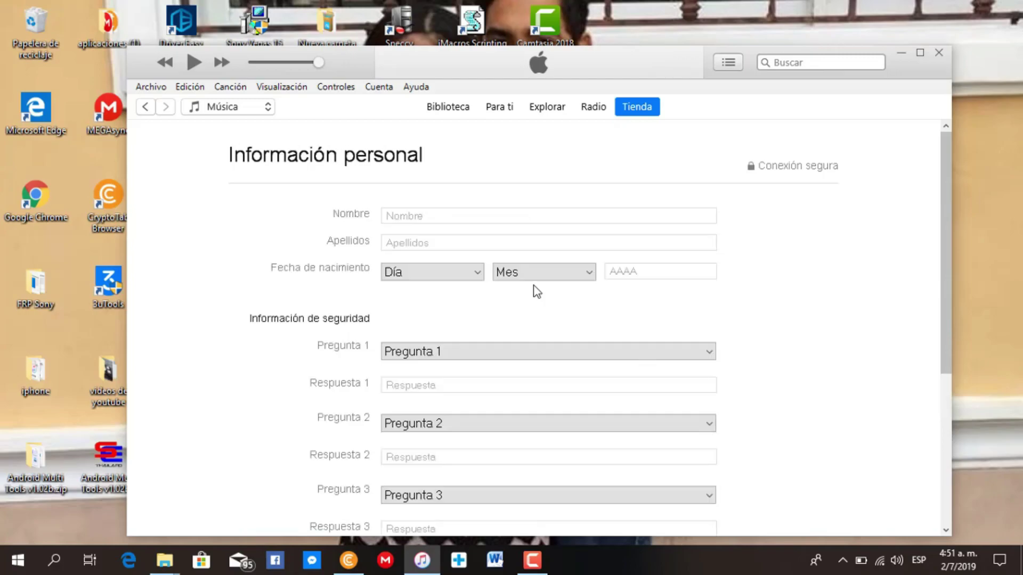
click(474, 213)
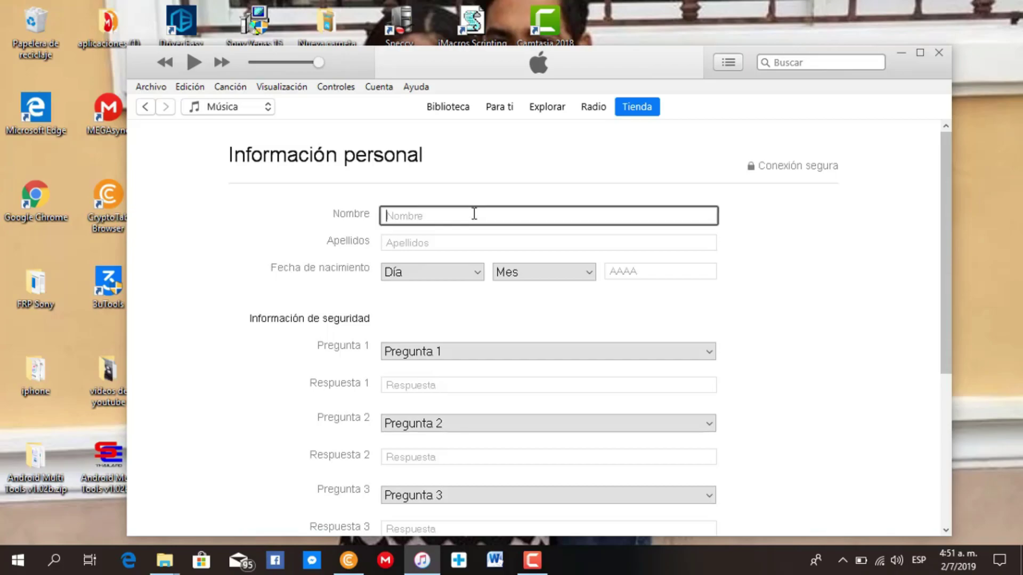
text(samuel)
click(474, 243)
text(c)
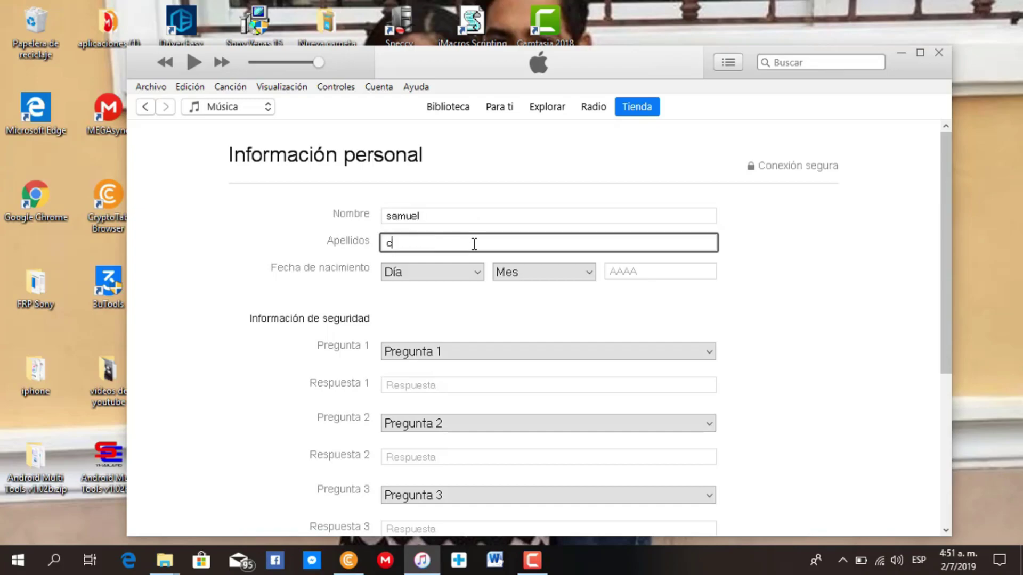
text(elular)
Set the birth date to 6 junio 1995
click(481, 273)
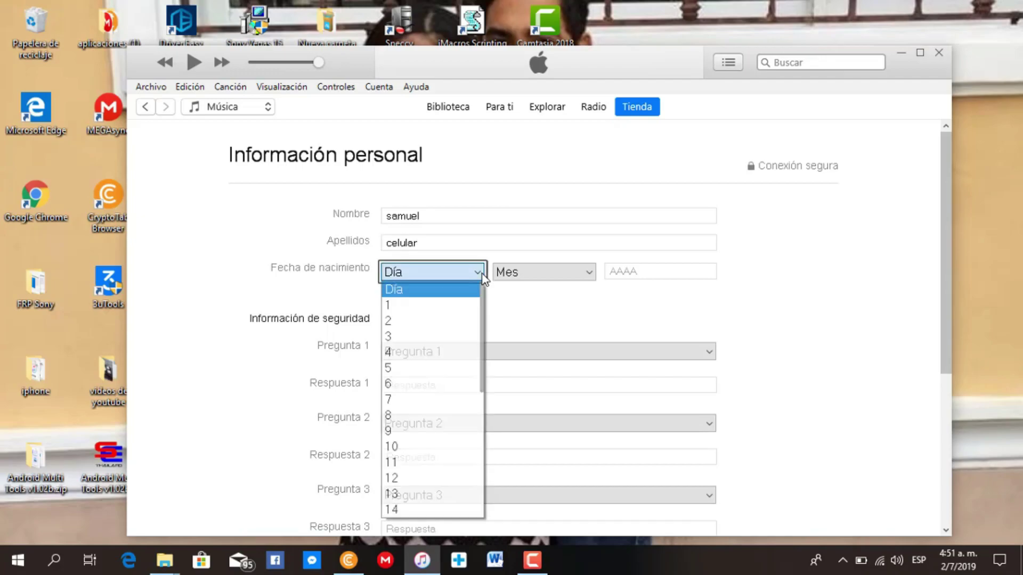
click(472, 380)
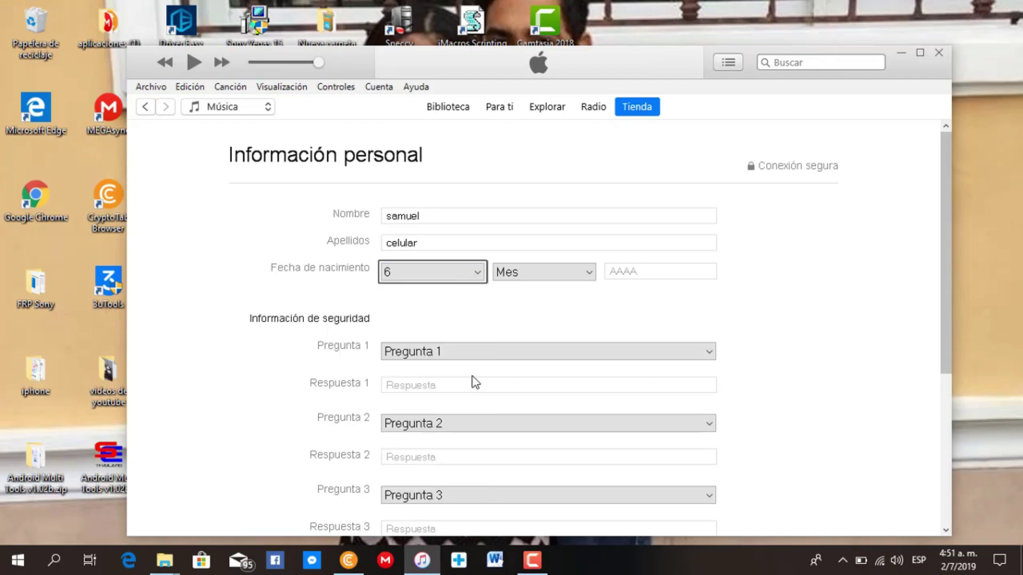
click(573, 272)
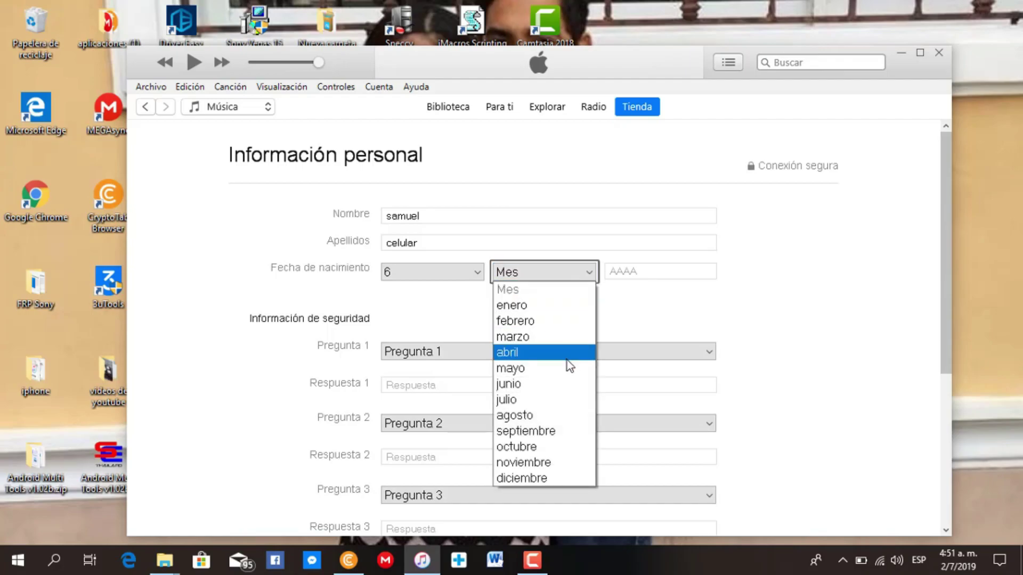
click(564, 383)
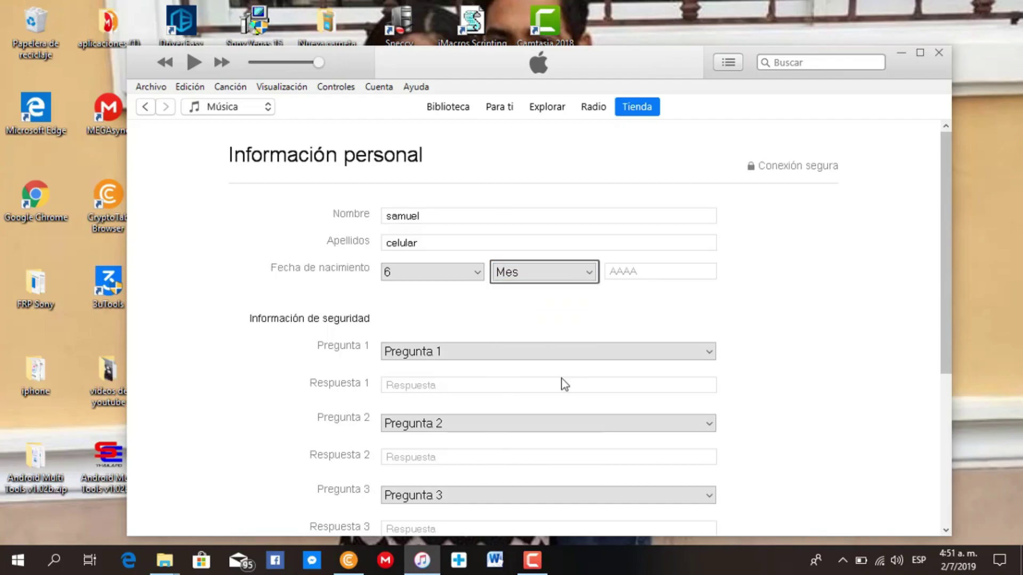
click(685, 275)
text(199)
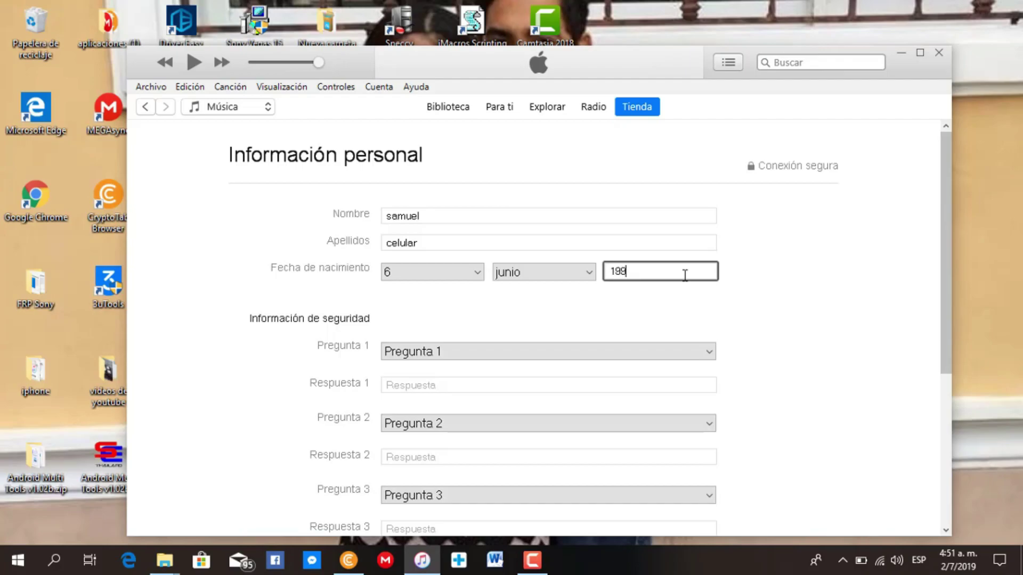
text(5)
Choose the first pet and ideal job security questions and type their answers
click(622, 350)
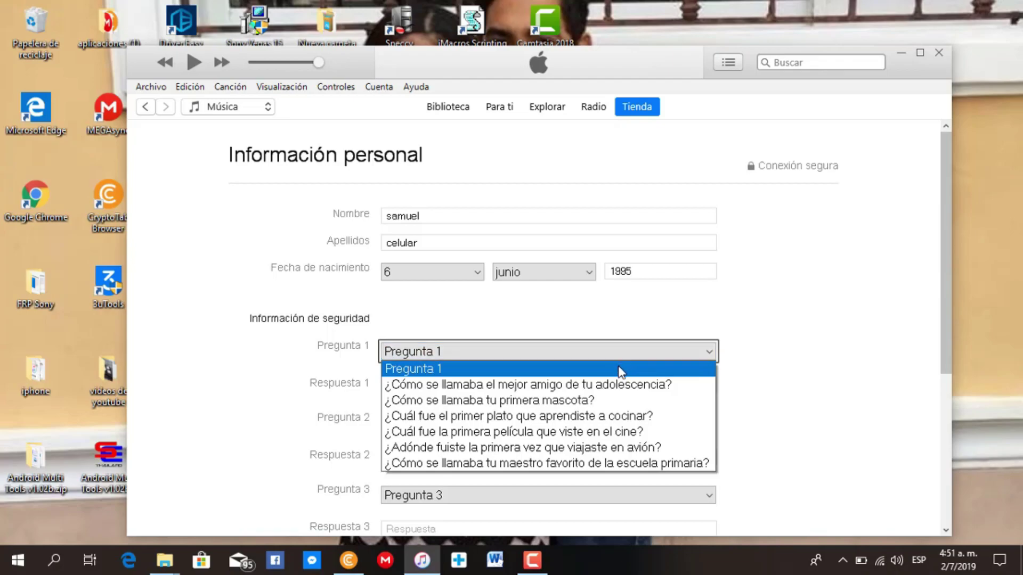
click(607, 401)
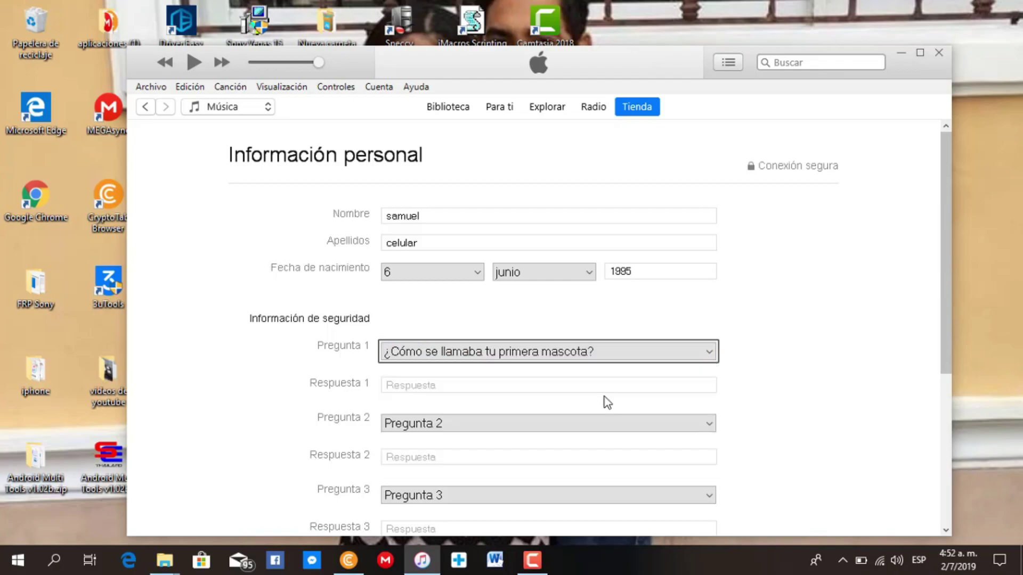
click(559, 383)
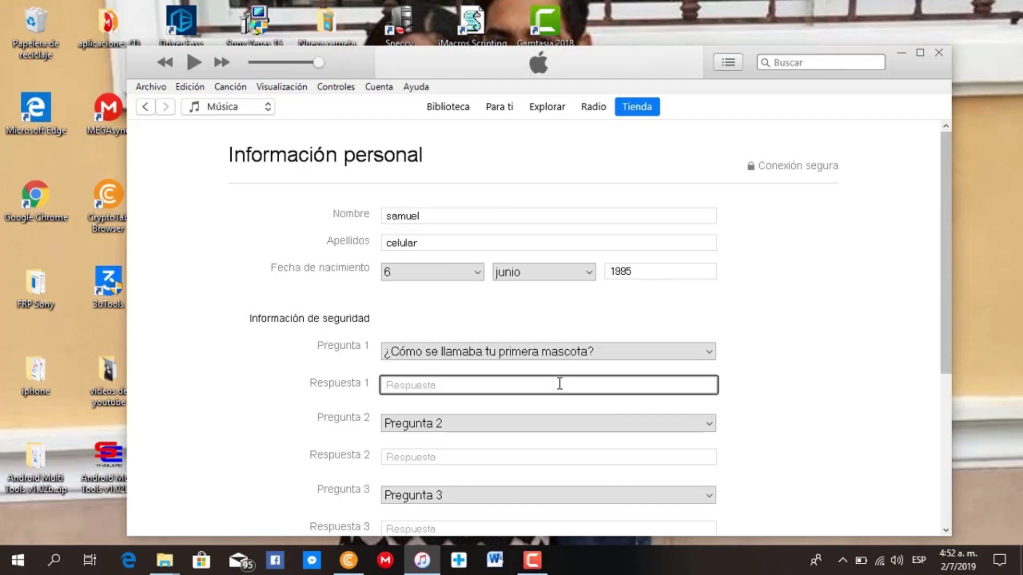
click(572, 424)
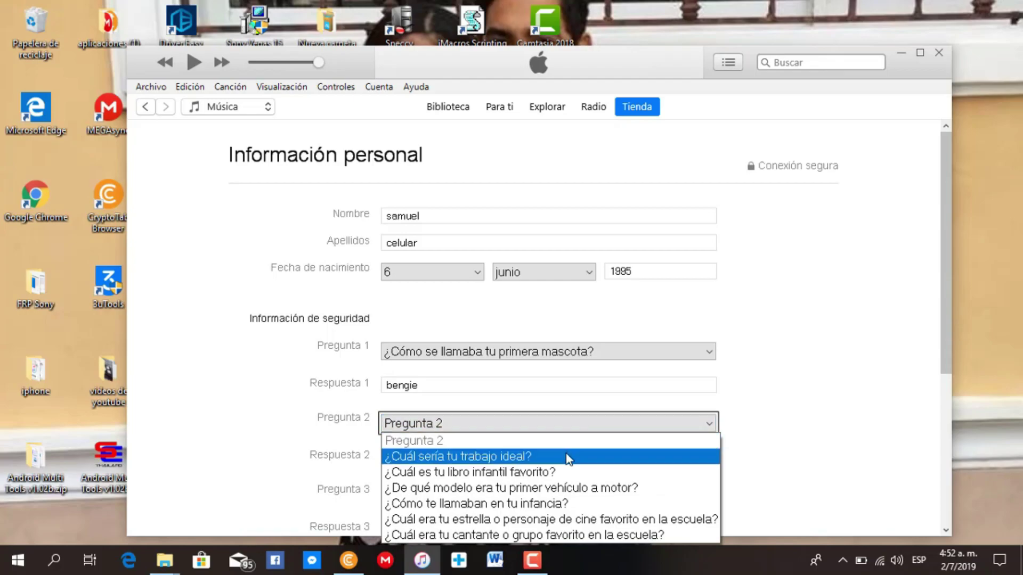
click(567, 453)
click(540, 455)
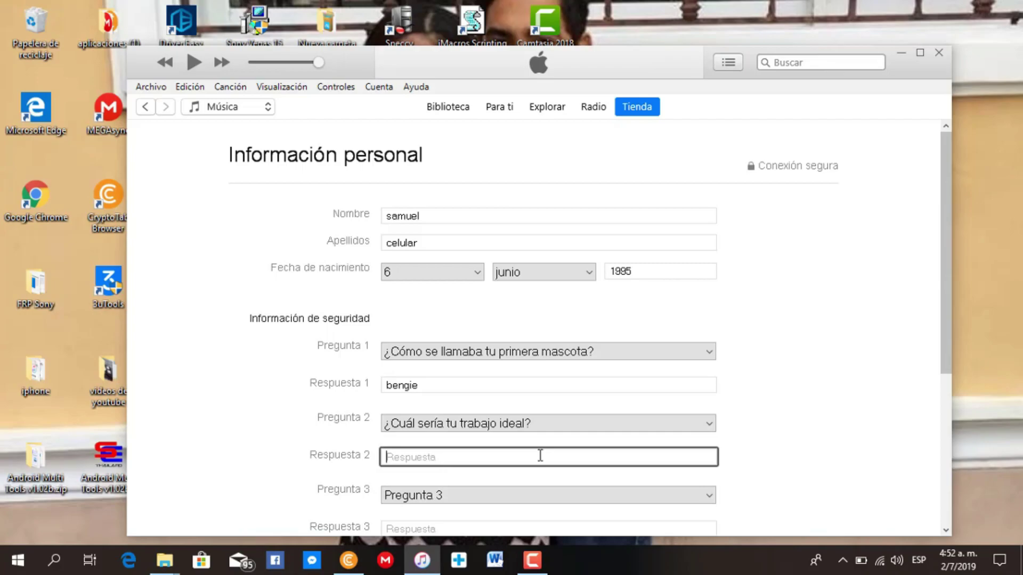
Choose the first boss question, type its answer, and submit the personal information
drag(947, 366, 948, 462)
click(532, 372)
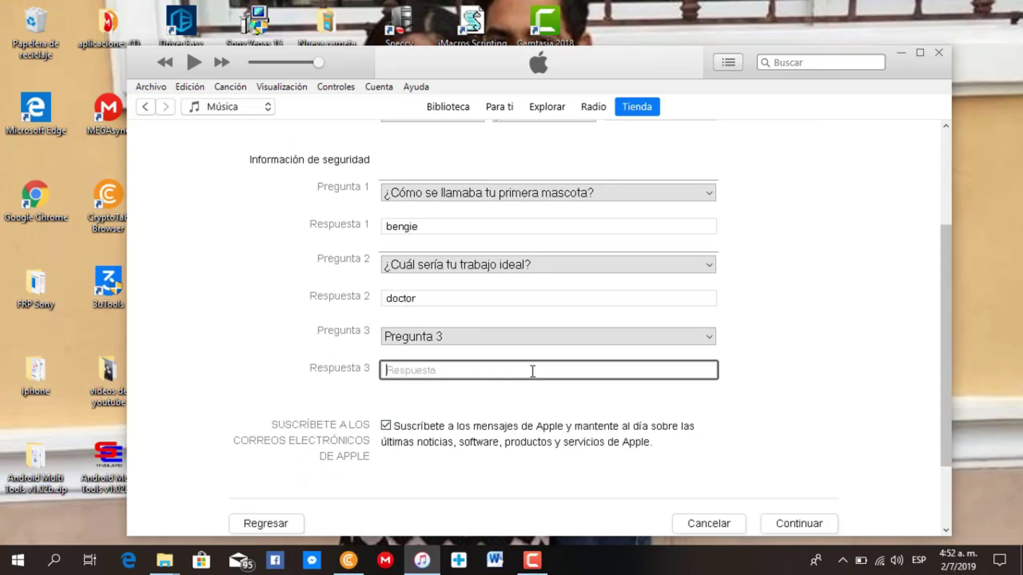
click(516, 335)
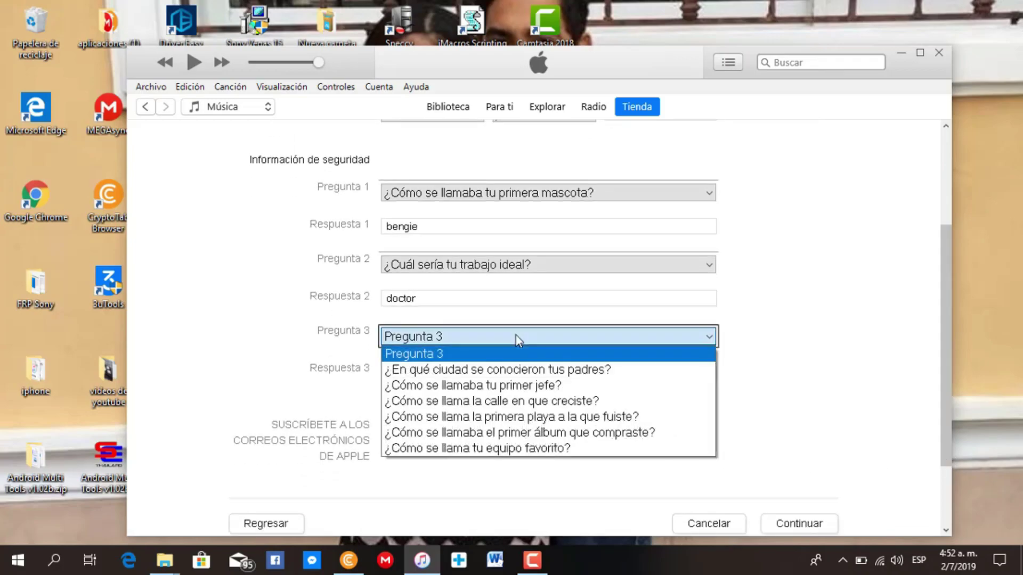
click(515, 387)
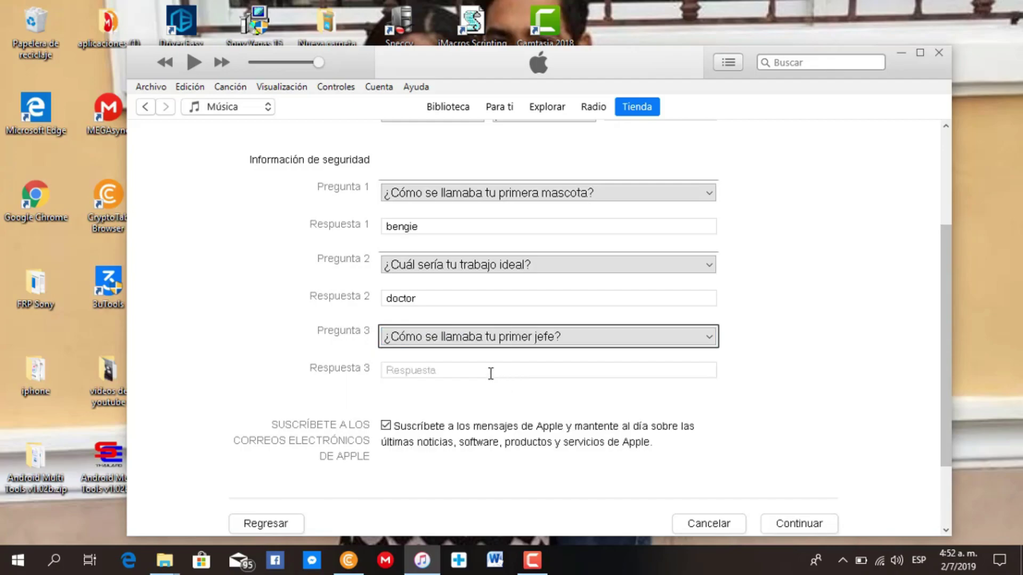
click(489, 371)
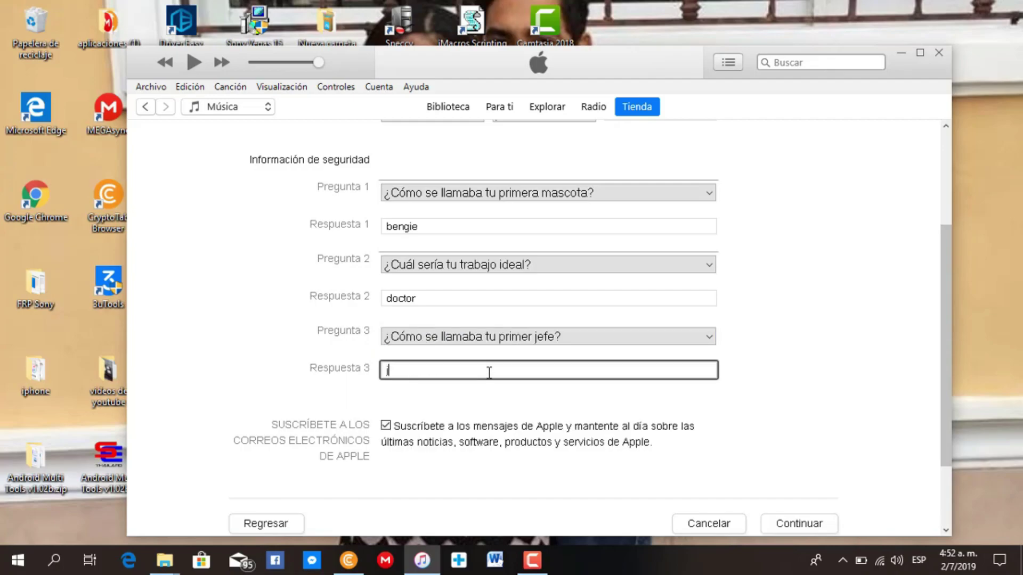
drag(943, 382, 947, 421)
click(819, 469)
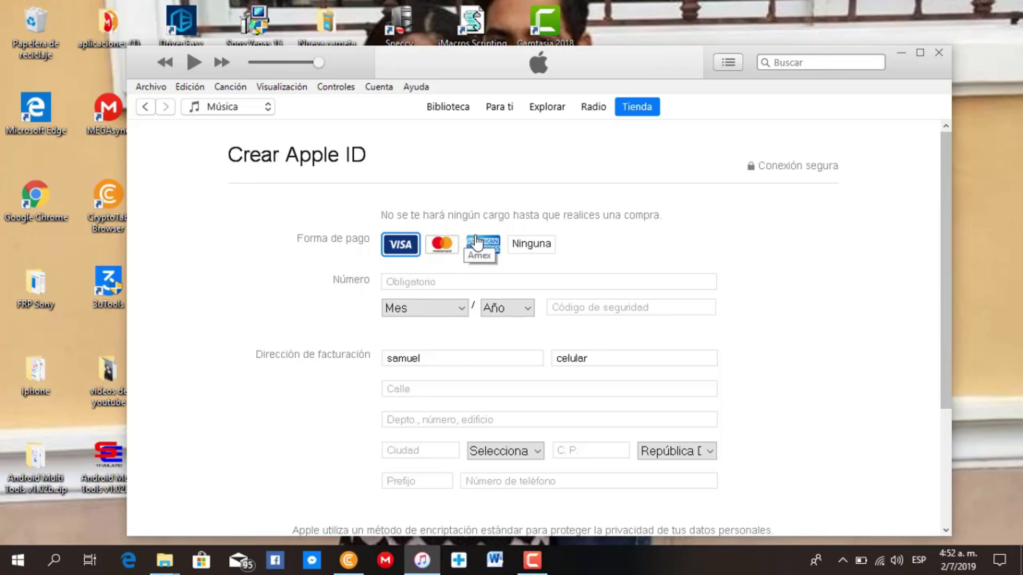
Select Ninguna as payment method and enter the billing street, apartment line and city
click(515, 249)
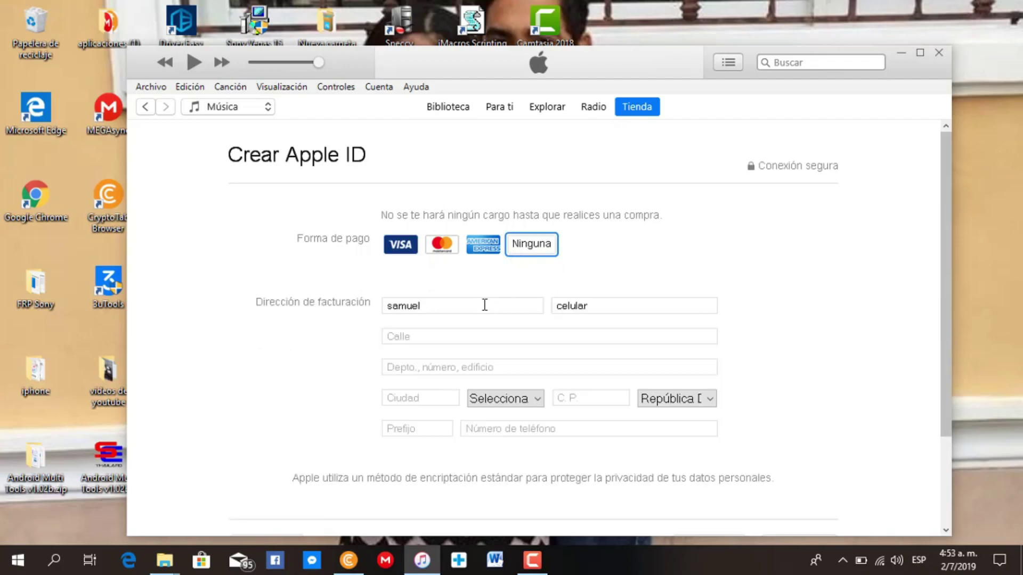
click(441, 340)
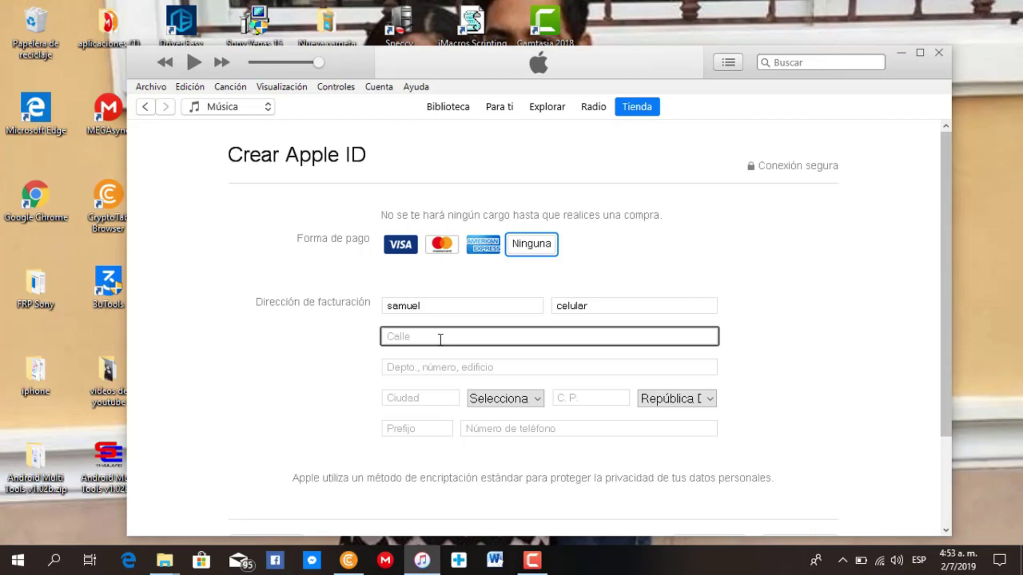
text(1)
click(449, 365)
text(1)
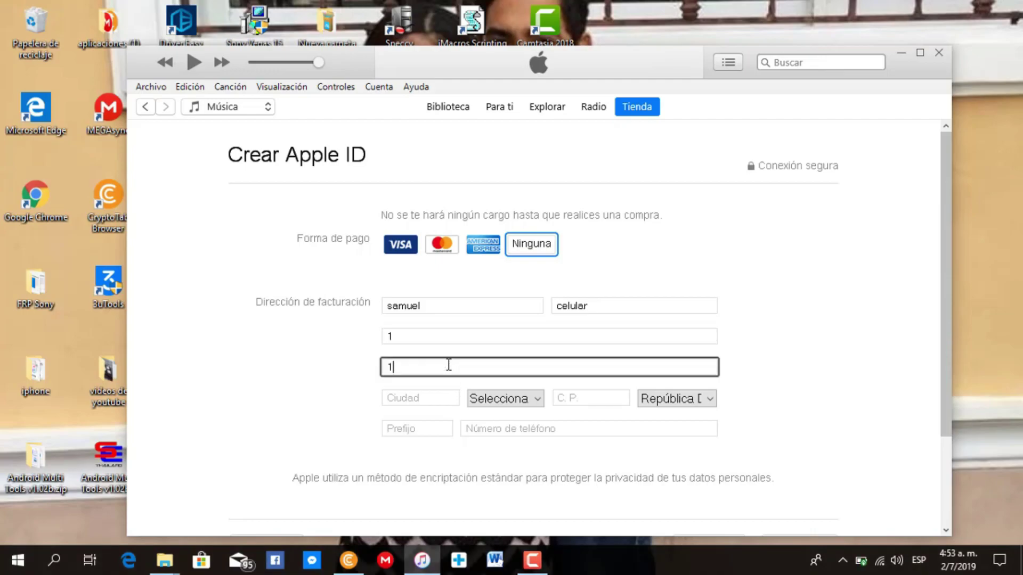
click(441, 397)
text(san francisco)
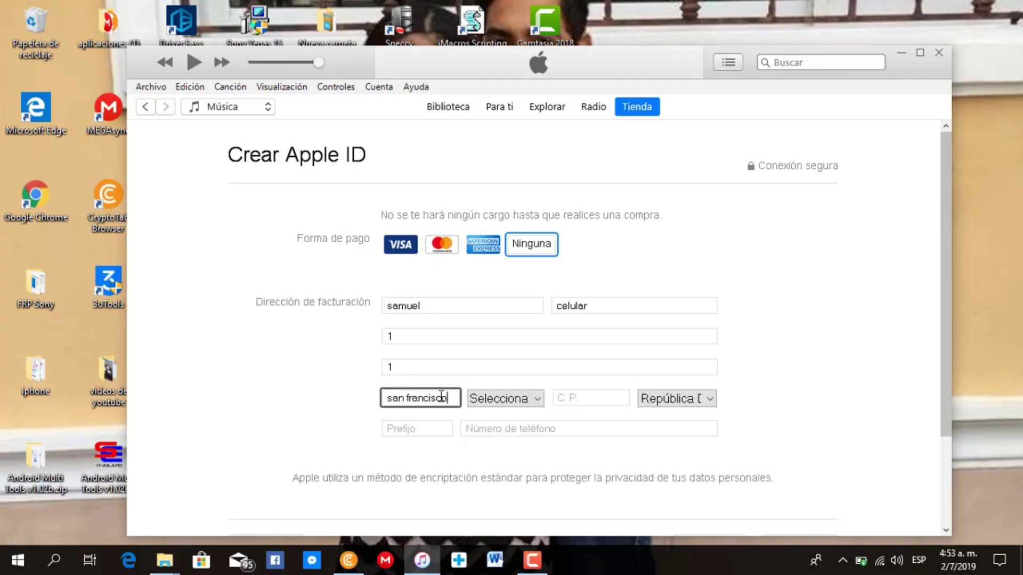
text( de macoris)
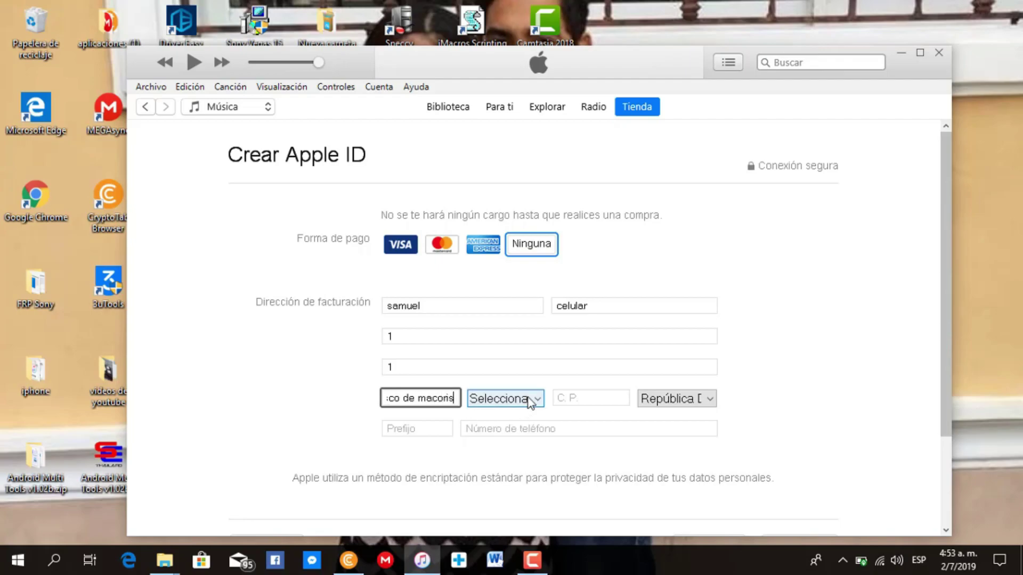
click(528, 401)
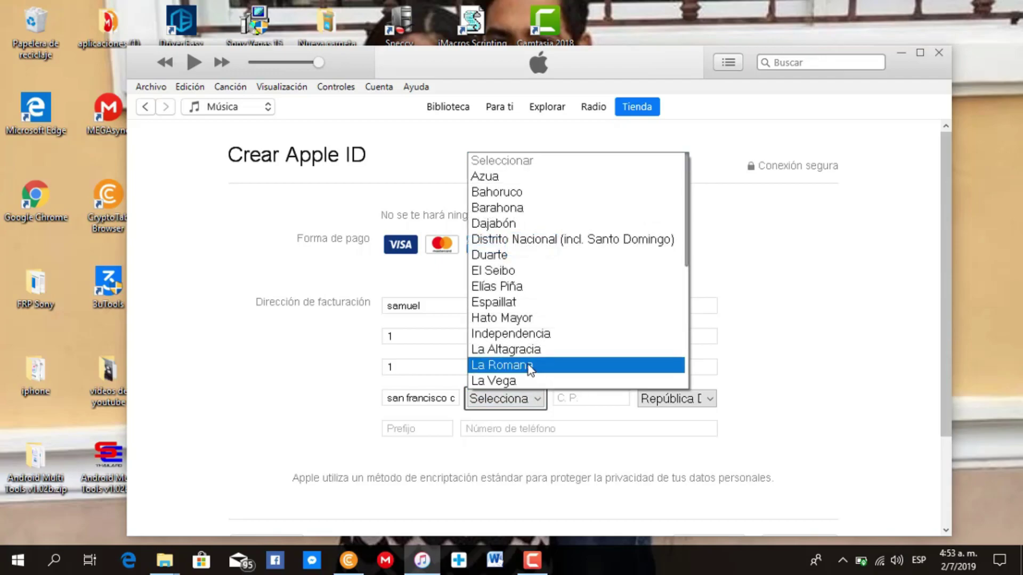
Set province to Duarte and enter the billing postal code, phone prefix and phone number
click(529, 256)
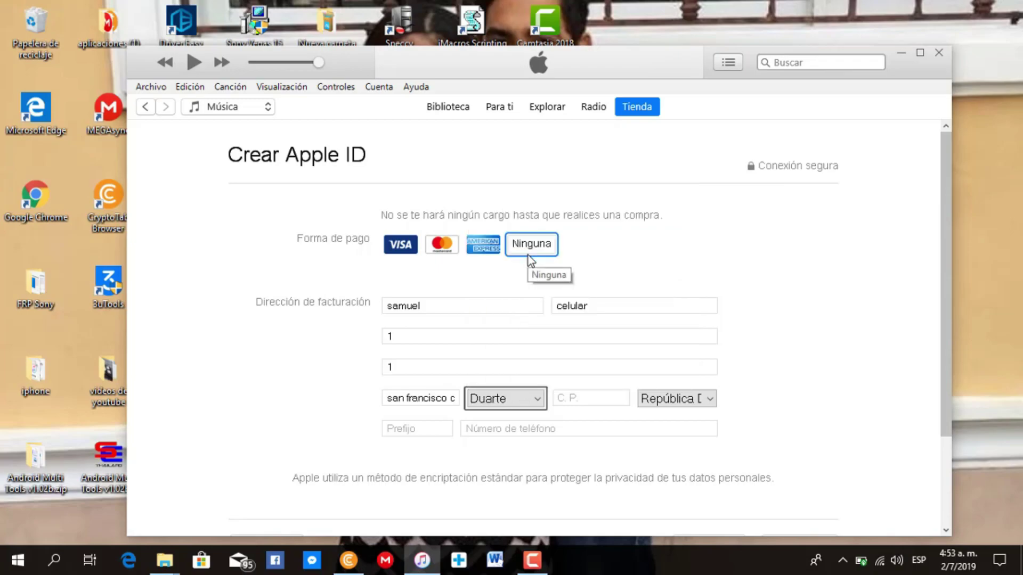
click(566, 395)
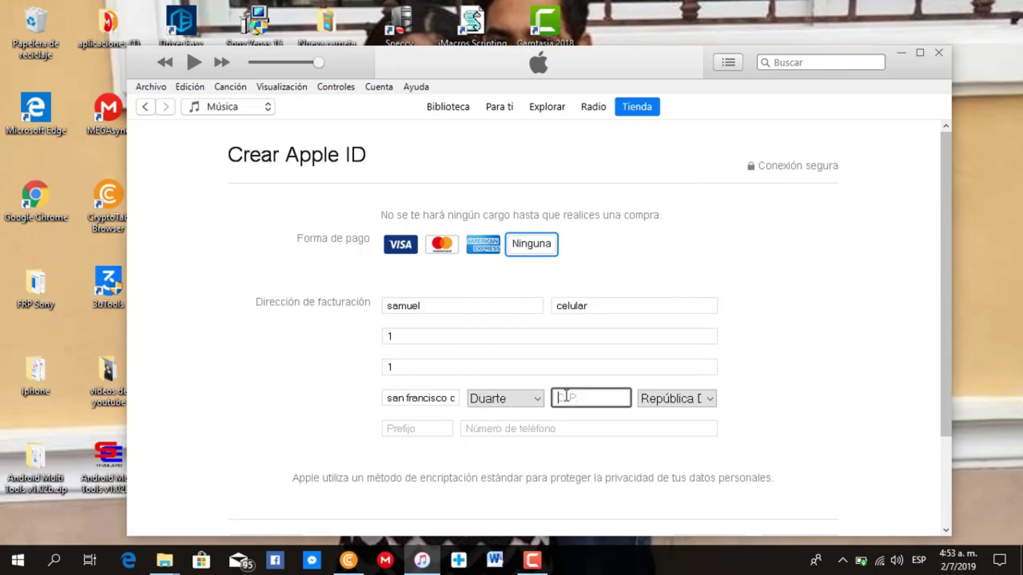
text(31000)
click(447, 428)
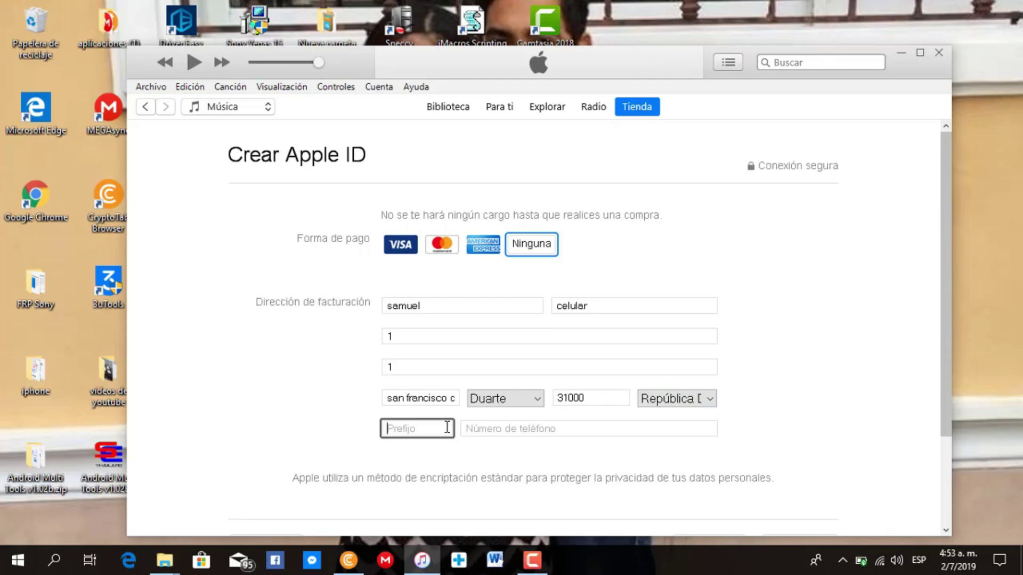
click(499, 429)
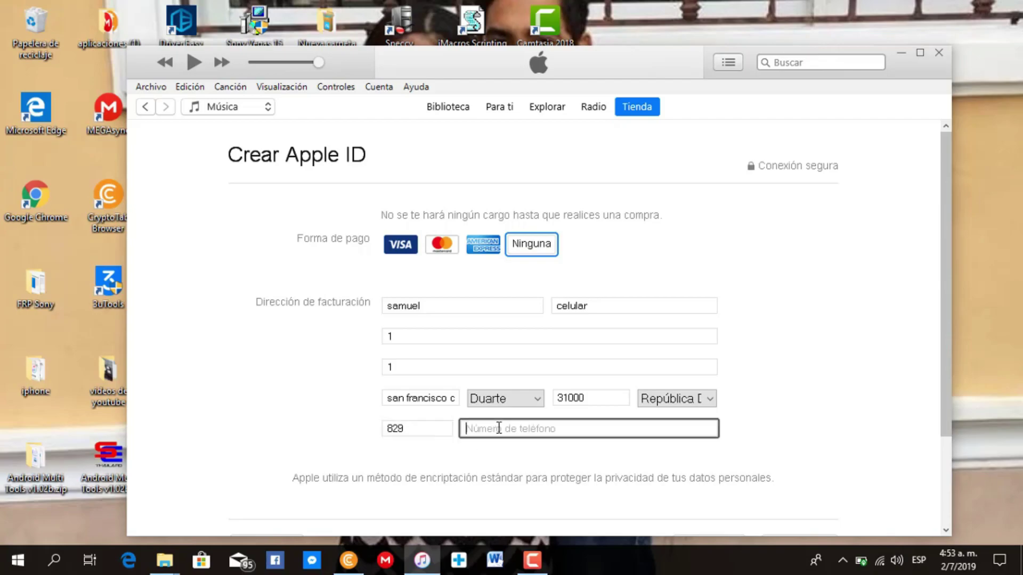
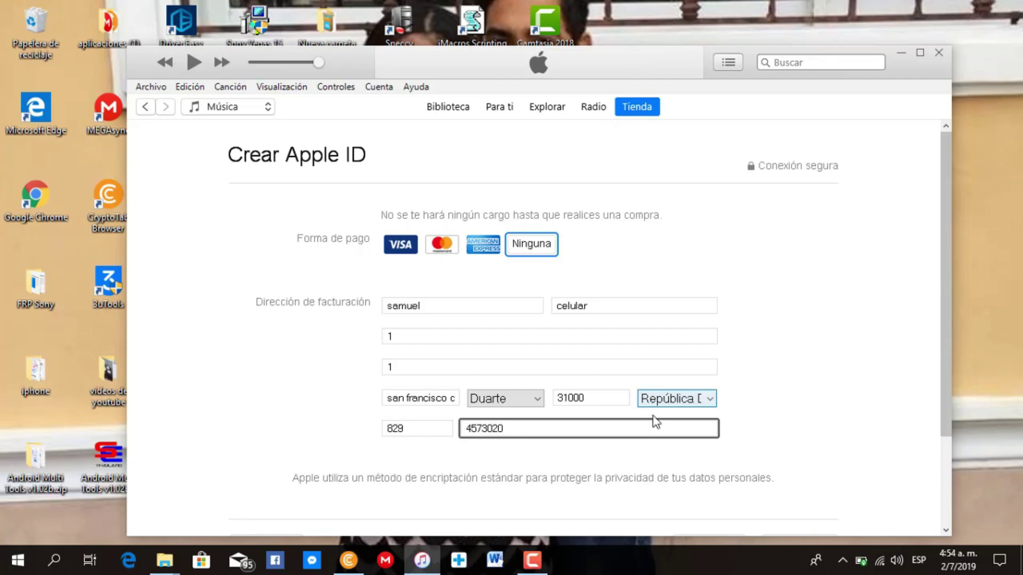
scroll(943, 413, down, 2)
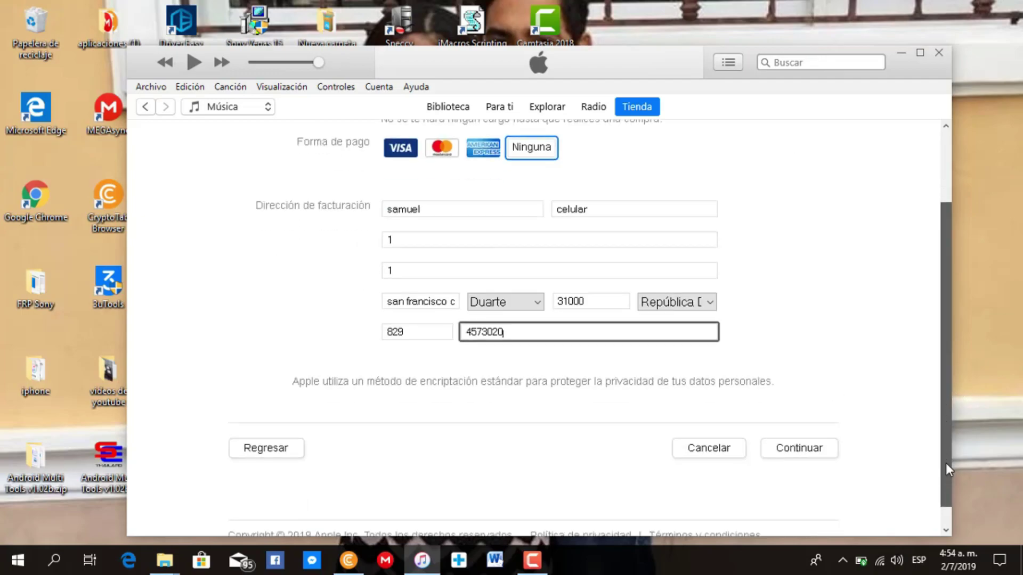
Submit the billing details and switch to Gmail in the browser
click(826, 452)
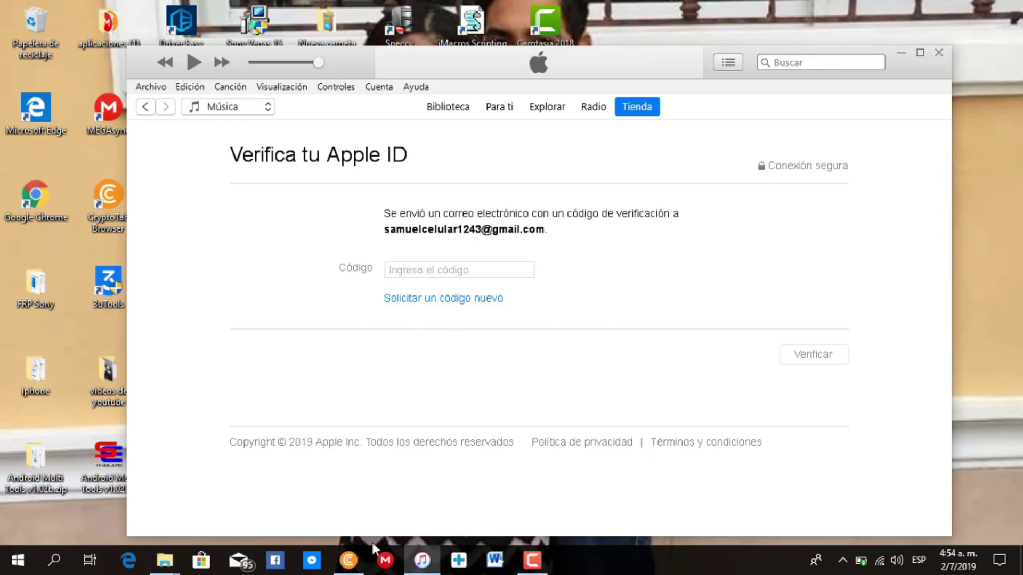
click(349, 561)
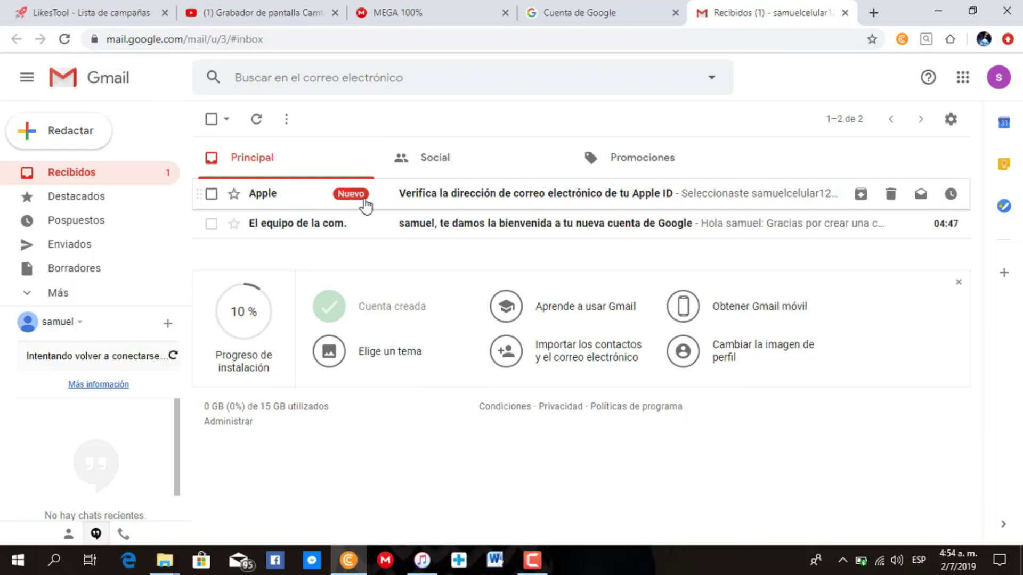
Open Apple's Apple ID verification email in Gmail
click(415, 195)
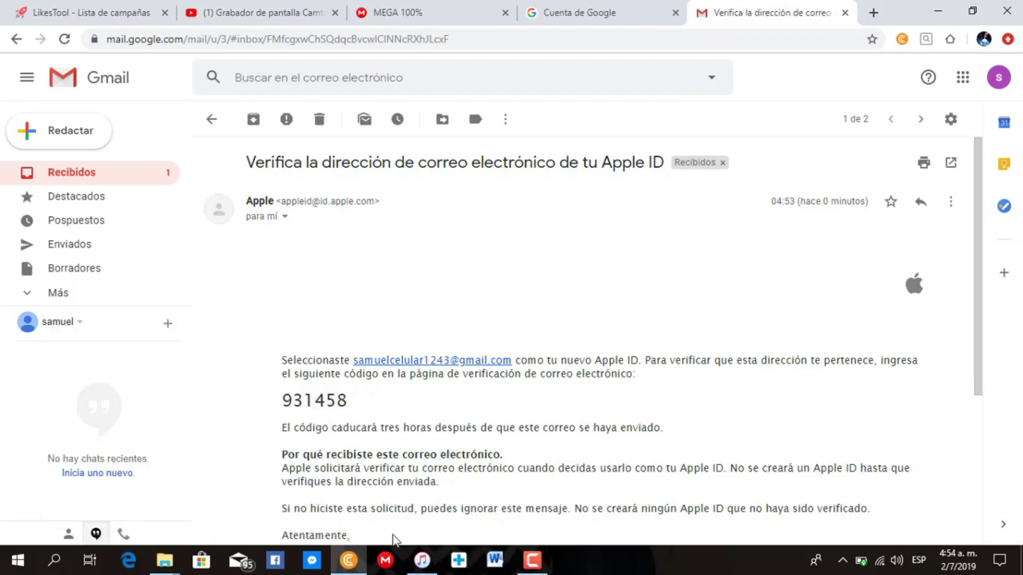
Enter the emailed verification code in iTunes' Código field and verify it
click(422, 561)
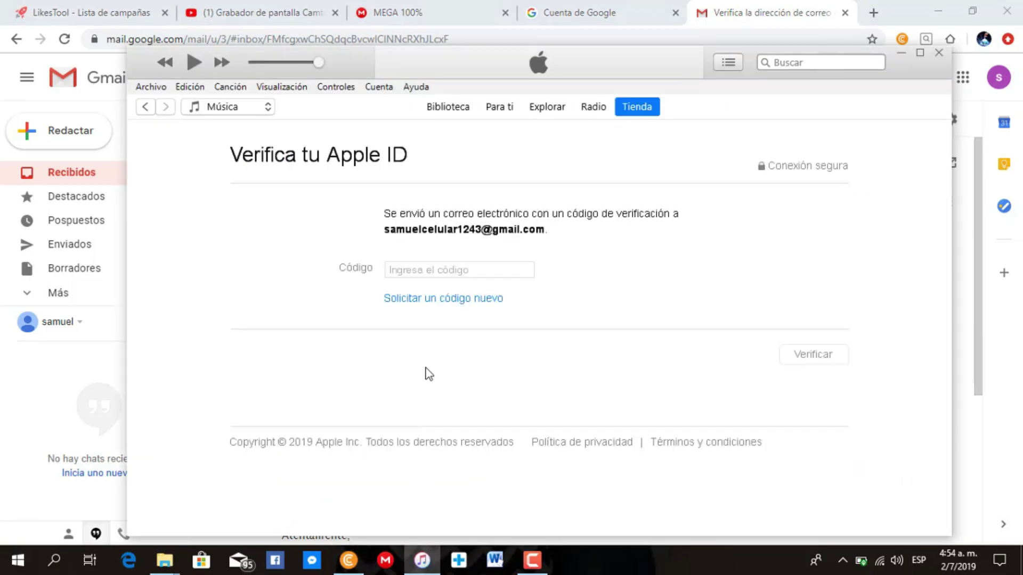
click(425, 271)
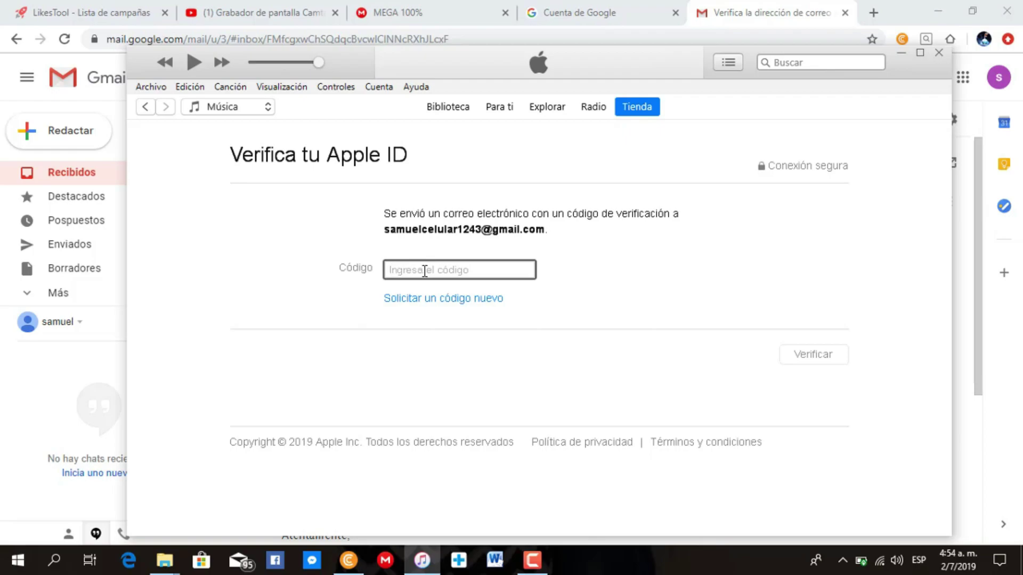
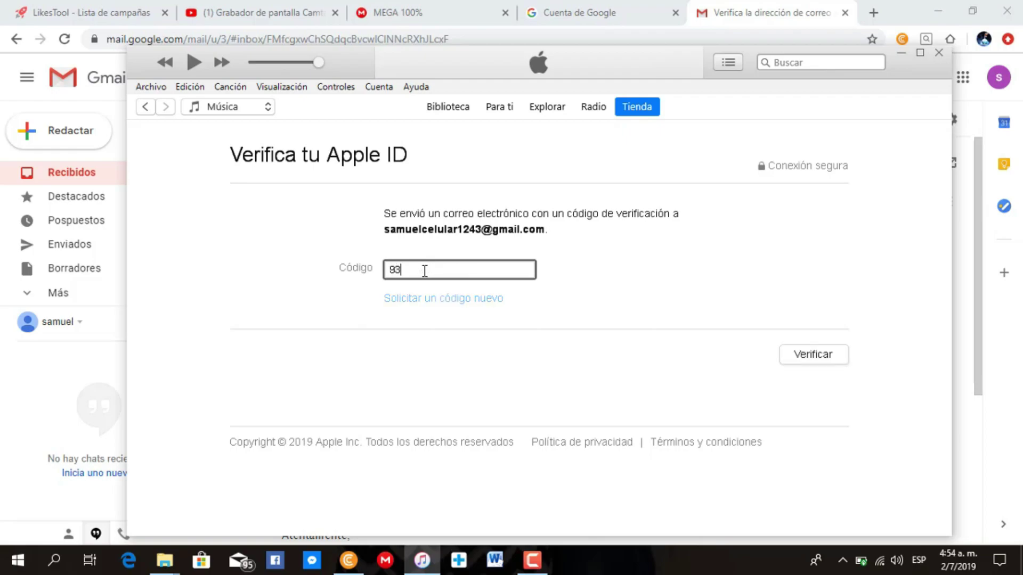
click(809, 362)
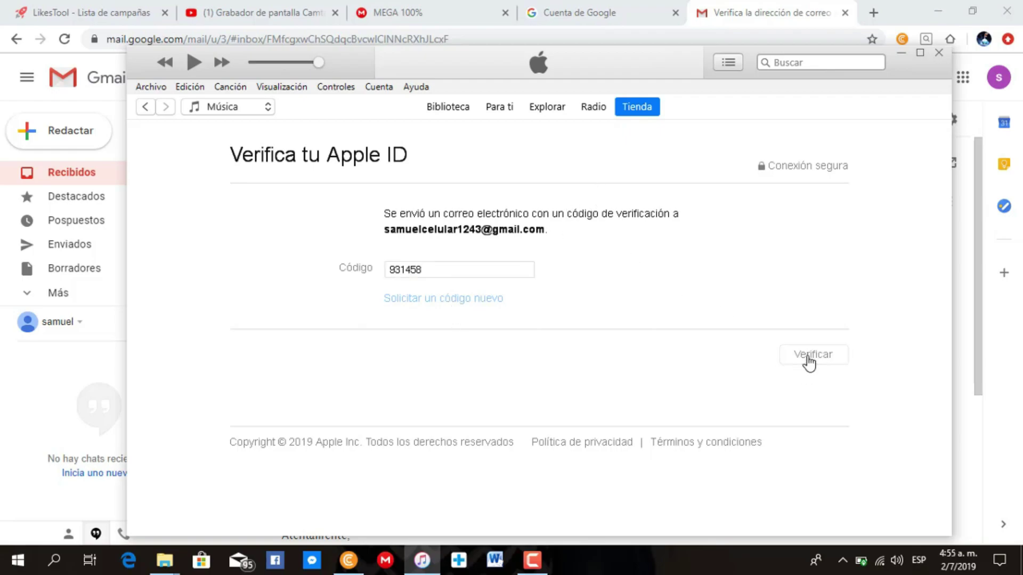